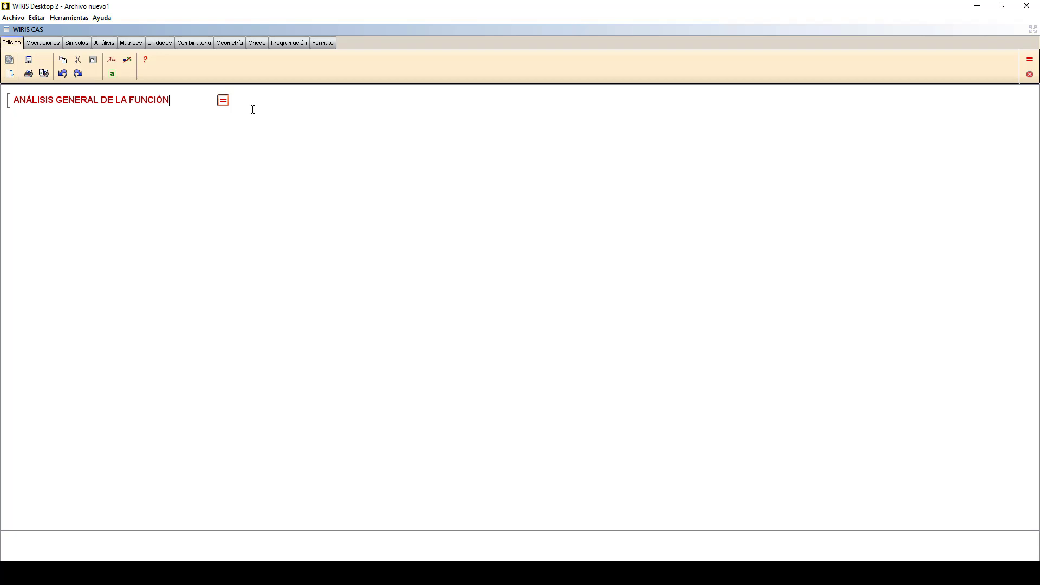
Define the function f(x) = 2x²/(x+3) + 3x below the title, with the first term as a fraction
{"action": "key", "text": "Return"}
{"action": "type", "text": "f(x)="}
{"action": "left_click", "coordinate": [43, 43]}
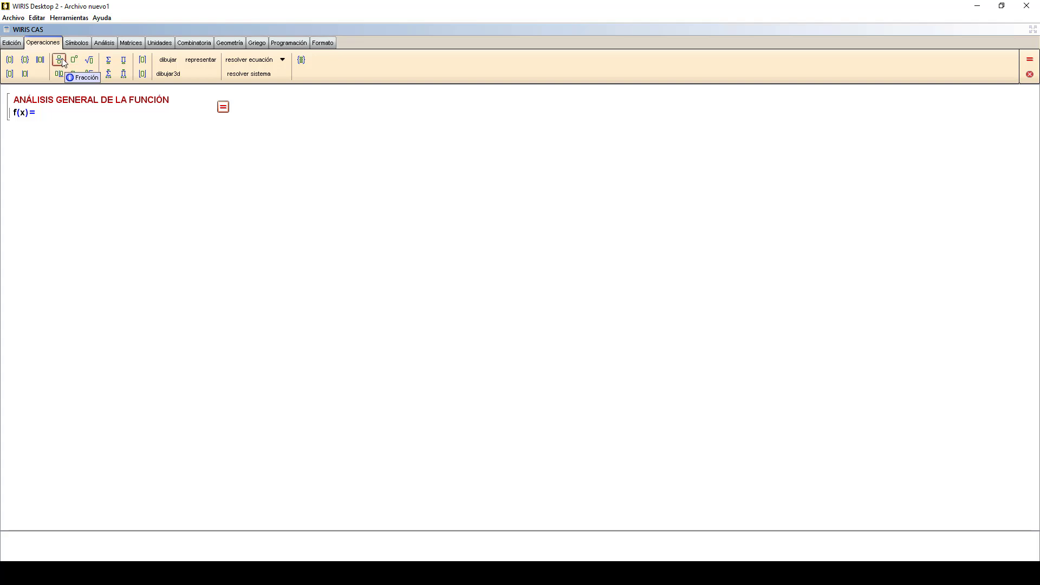
{"action": "left_click", "coordinate": [61, 60]}
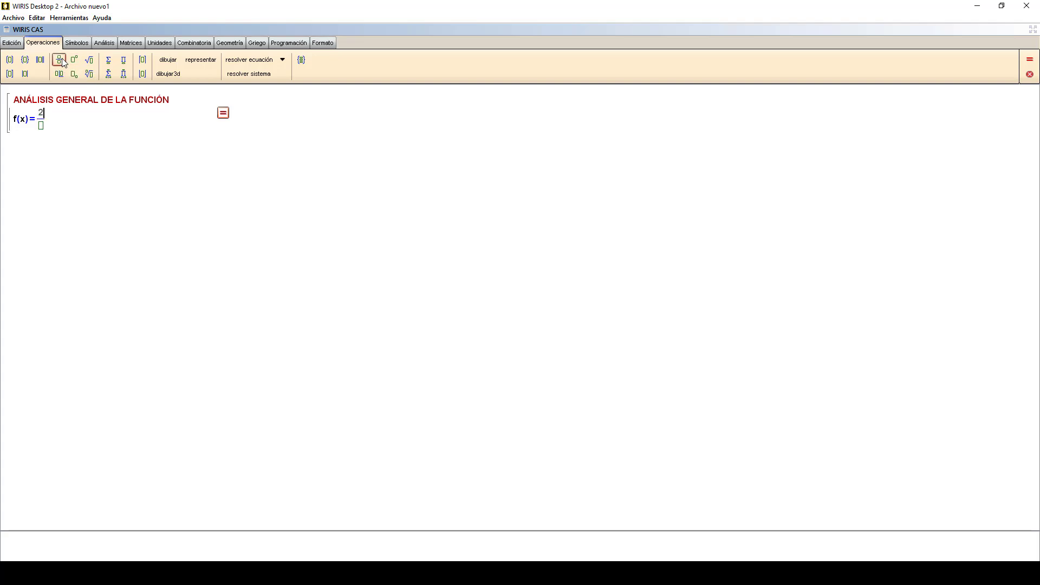
{"action": "type", "text": "2x"}
{"action": "left_click", "coordinate": [75, 62]}
{"action": "type", "text": "2"}
{"action": "key", "text": "Down"}
{"action": "type", "text": "x+3"}
{"action": "key", "text": "Right"}
{"action": "type", "text": "+3"}
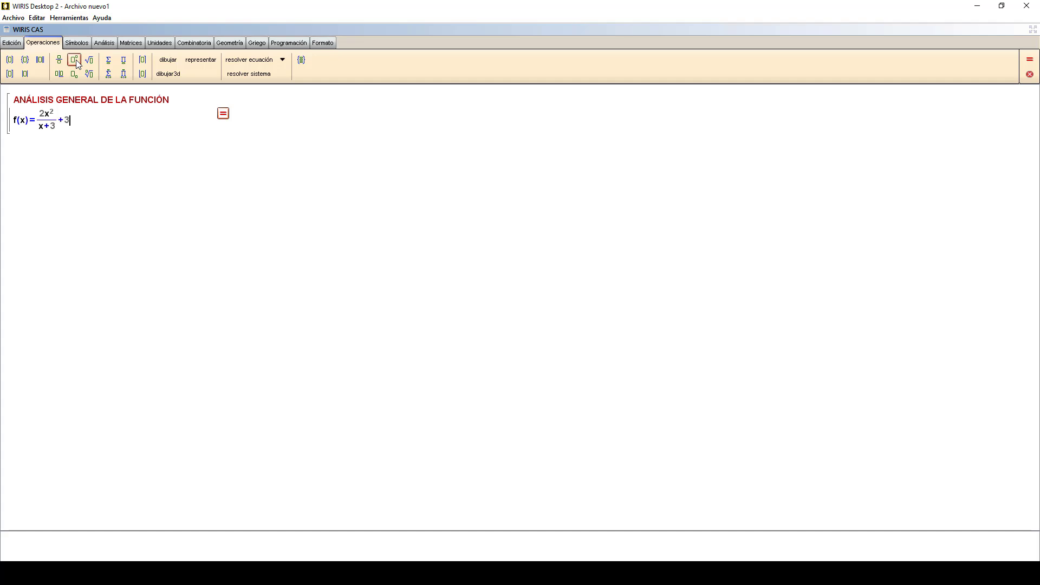
{"action": "type", "text": "x"}
Leave a blank line below the function and add the comment heading "DOMINIO REAL DE LA FUNCIÓN"
{"action": "key", "text": "Return"}
{"action": "key", "text": "Return"}
{"action": "left_click", "coordinate": [11, 42]}
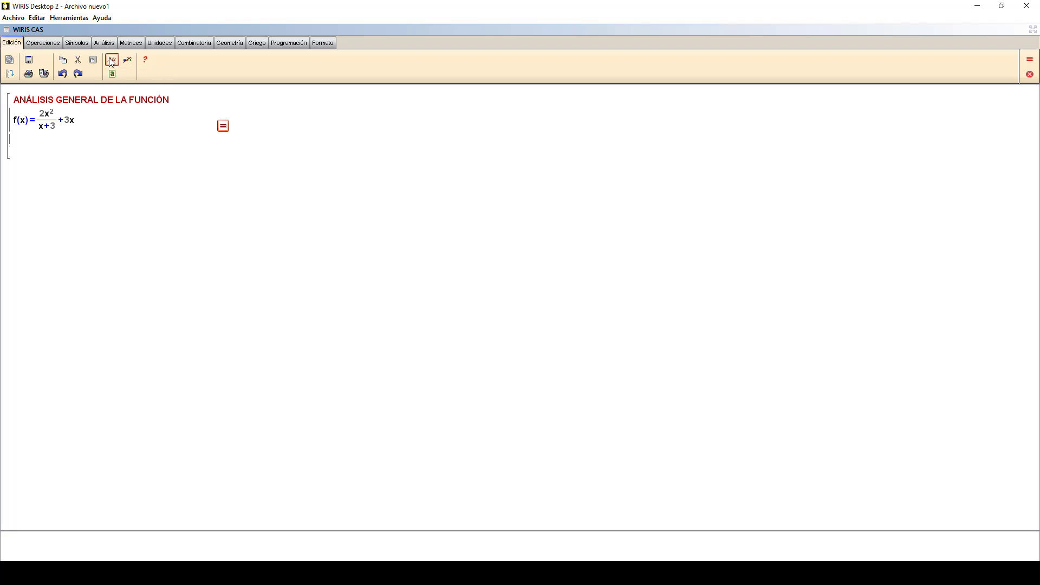
{"action": "type", "text": "DOMINIO REAL DE LA FUNC"}
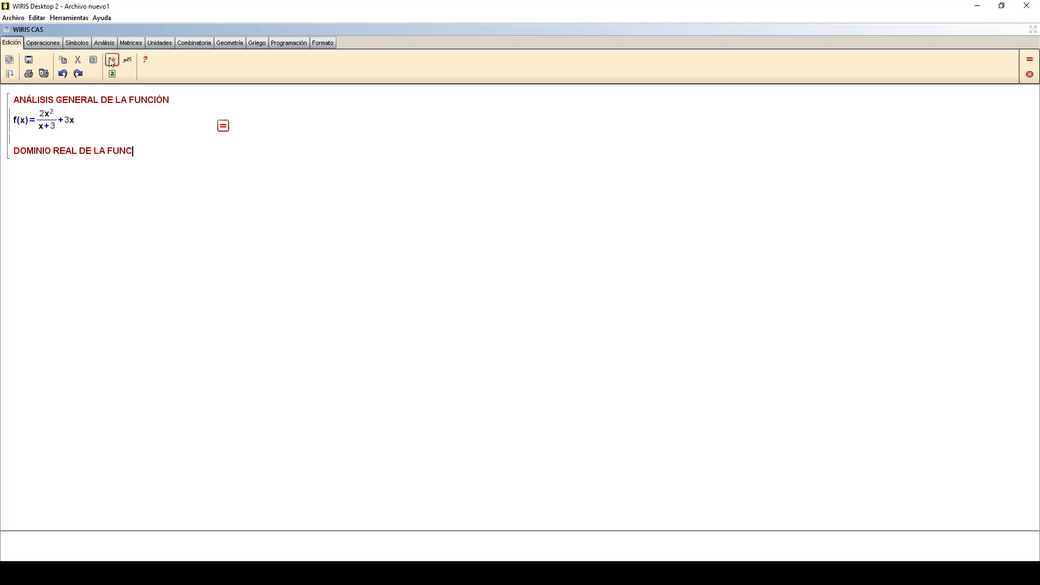
{"action": "type", "text": "IÓN"}
{"action": "key", "text": "Return"}
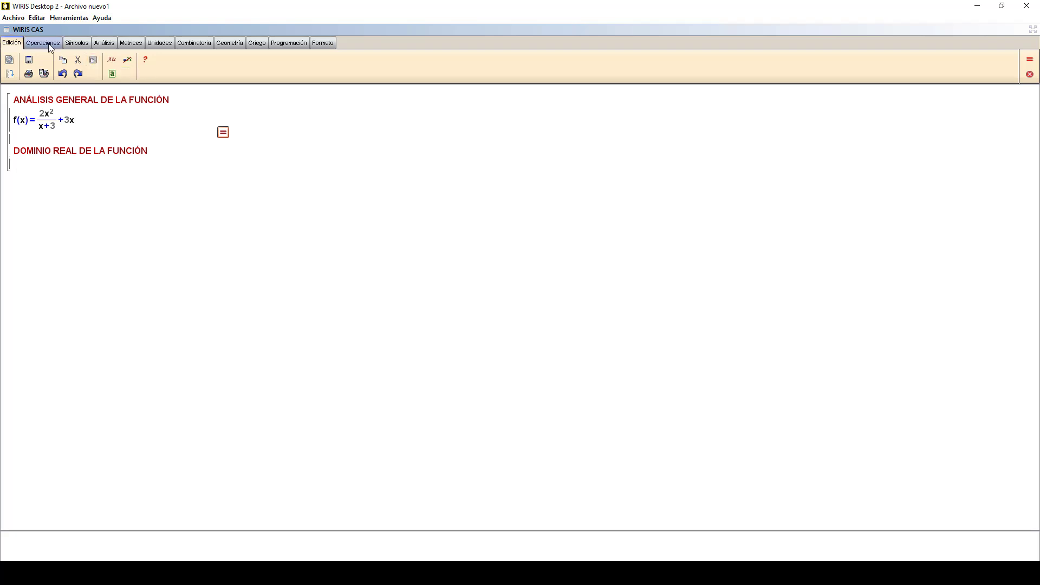
Enter dominio(f(x)) under the domain heading and calculate the block
{"action": "left_click", "coordinate": [44, 42]}
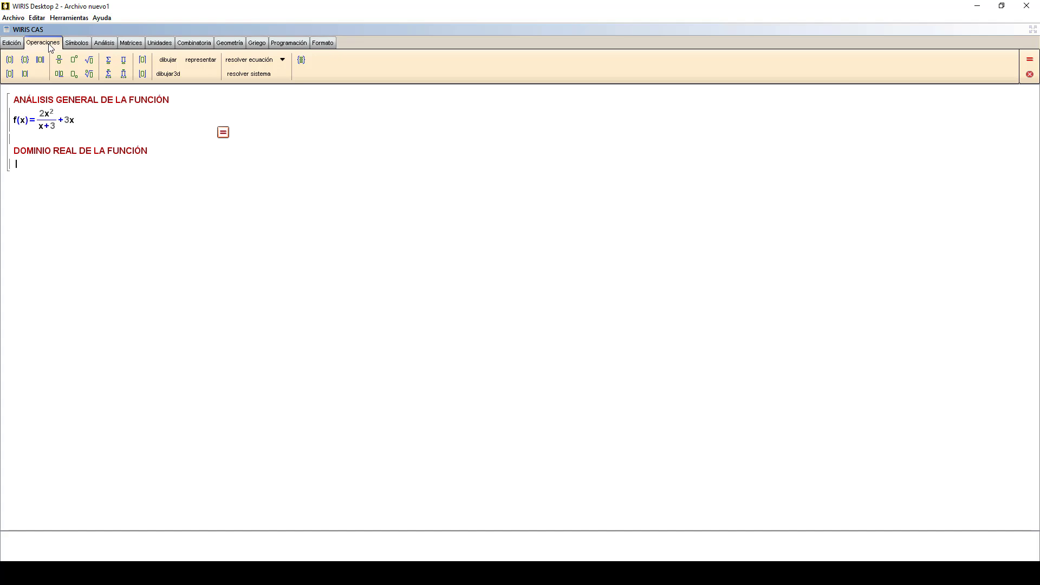
{"action": "type", "text": "dominio(f(x))"}
{"action": "key", "text": "Return"}
{"action": "left_click", "coordinate": [223, 140]}
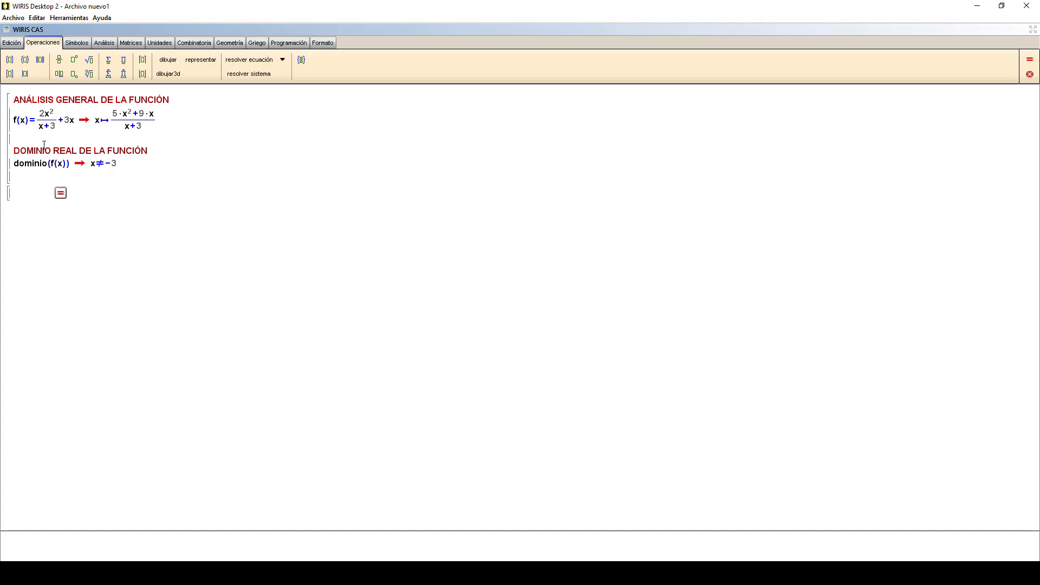
Write the domain below the result as the comment Dom(f(x)) = ℝ − {−3}, using the real-number symbol and curly braces
{"action": "left_click", "coordinate": [29, 175]}
{"action": "type", "text": "Dom(f(x))="}
{"action": "left_click", "coordinate": [77, 43]}
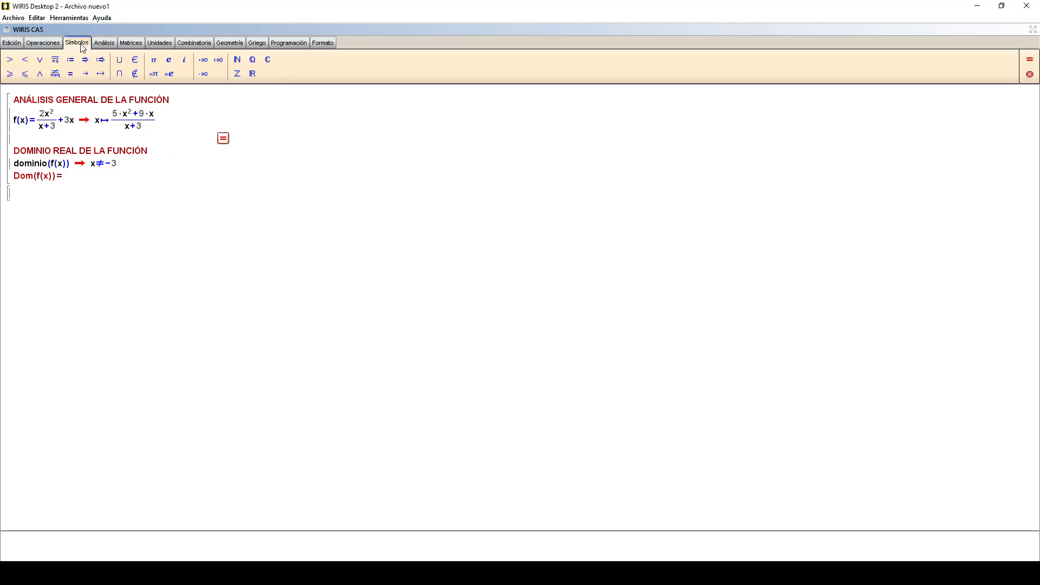
{"action": "left_click", "coordinate": [258, 74]}
{"action": "type", "text": "-"}
{"action": "left_click", "coordinate": [42, 43]}
{"action": "left_click", "coordinate": [25, 59]}
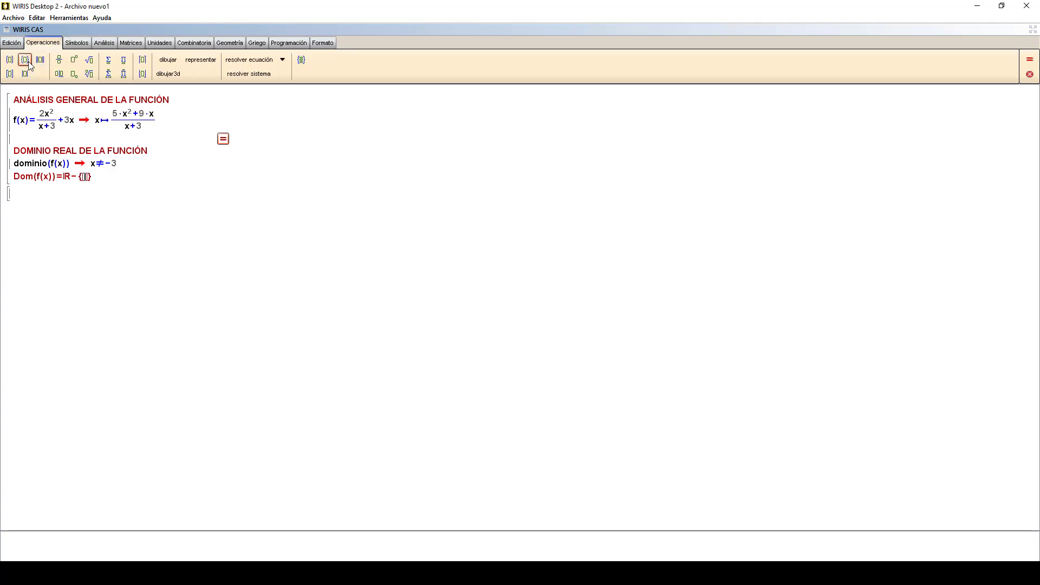
{"action": "type", "text": "-3"}
{"action": "mouse_move", "coordinate": [624, 573]}
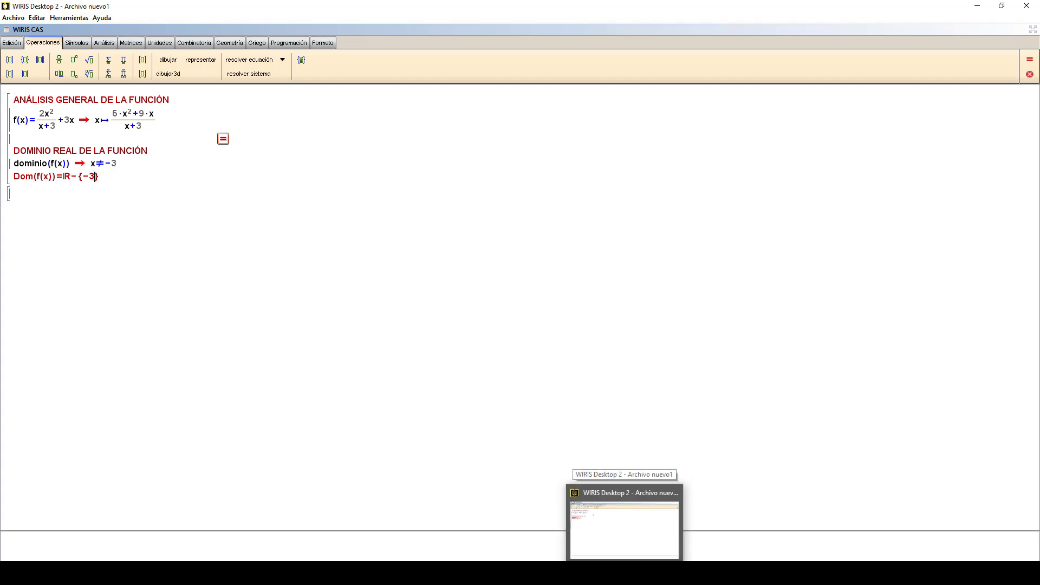
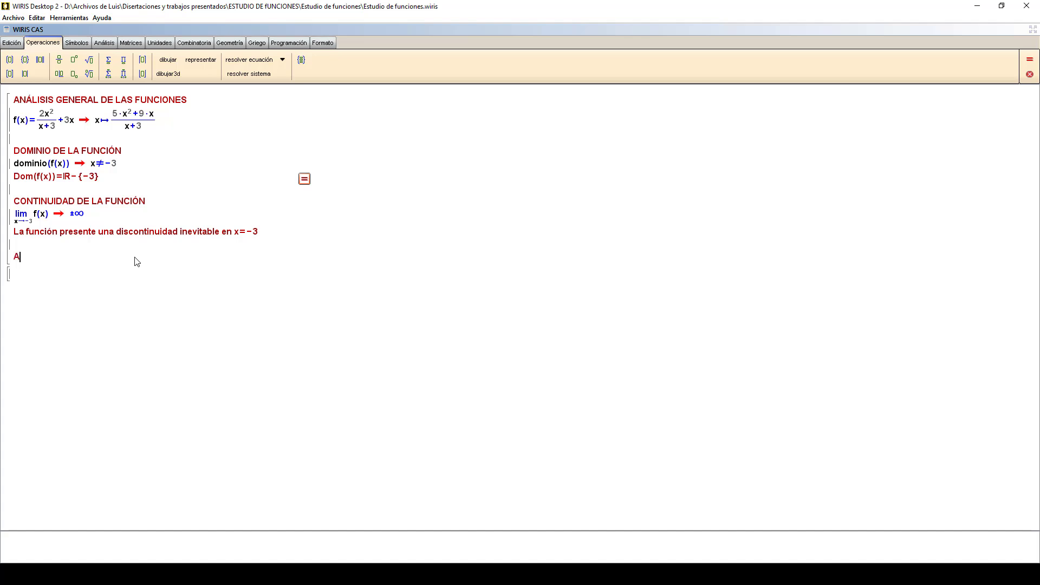
Finish the comment heading "ASÍNTOTAS" and add the subheading "ASÍNTOTAS VERTICALES" below it
{"action": "type", "text": "TAS"}
{"action": "key", "text": "Return"}
{"action": "type", "text": "ASÍNTO"}
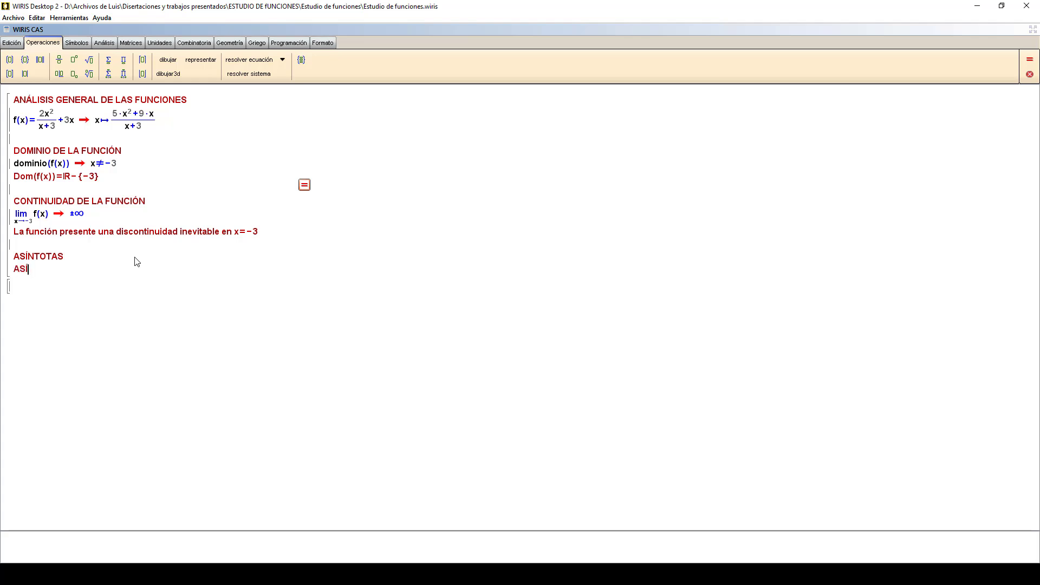
{"action": "type", "text": "TAS VERTICALES"}
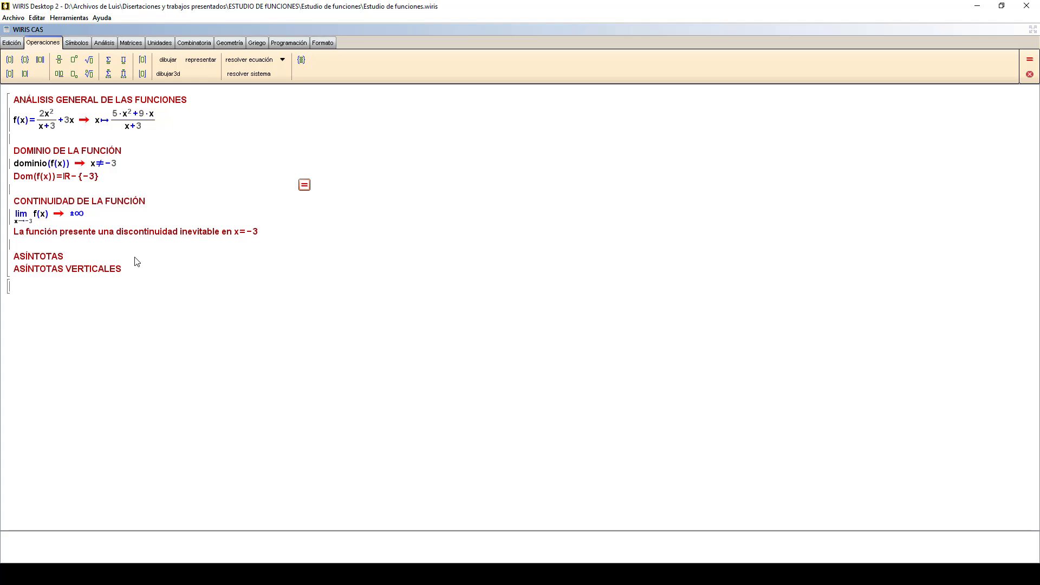
{"action": "key", "text": "Return"}
Enter the limit of f(x) as x→−3 under the vertical asymptotes subheading and calculate it
{"action": "left_click", "coordinate": [103, 43]}
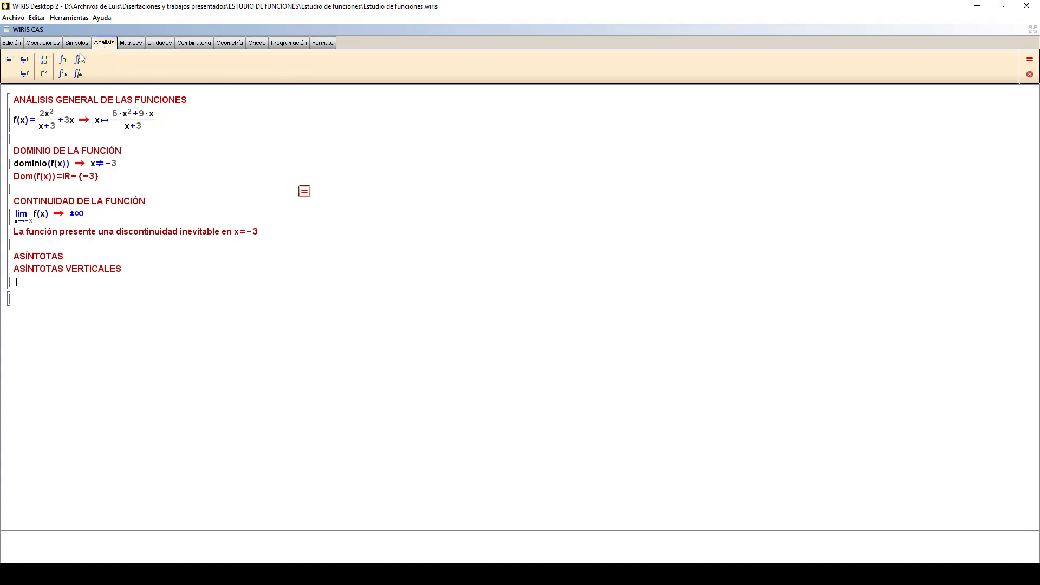
{"action": "left_click", "coordinate": [11, 60]}
{"action": "type", "text": "F(X)"}
{"action": "key", "text": "BackSpace"}
{"action": "key", "text": "BackSpace"}
{"action": "key", "text": "BackSpace"}
{"action": "key", "text": "BackSpace"}
{"action": "type", "text": "f(x)-3x"}
{"action": "left_click", "coordinate": [304, 195]}
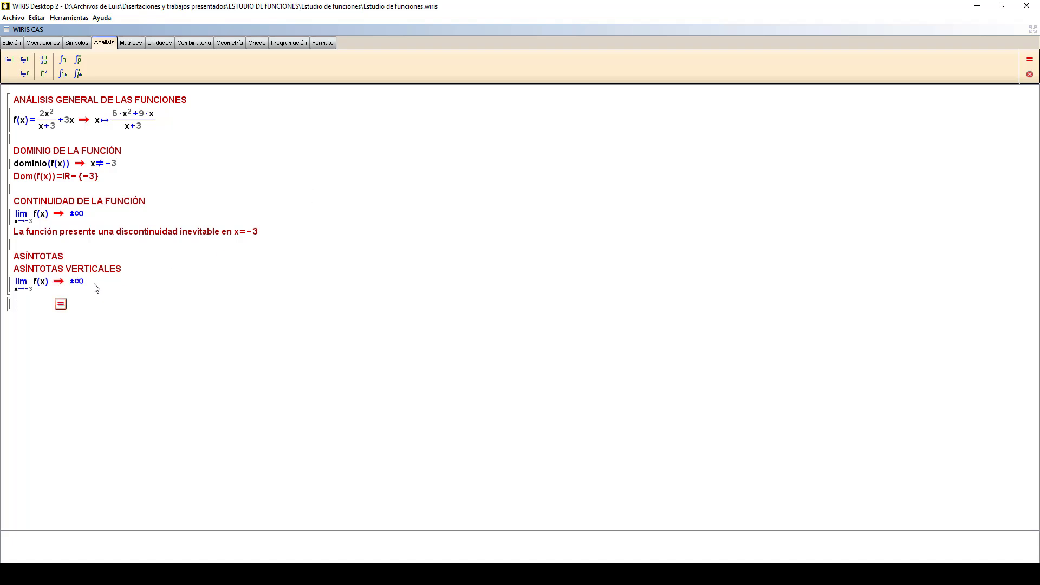
Add the comment "La función y = f(x) presenta una asíntota vertical en x=-3" below the limit
{"action": "key", "text": "Return"}
{"action": "type", "text": "La función y = f(x) presenta una"}
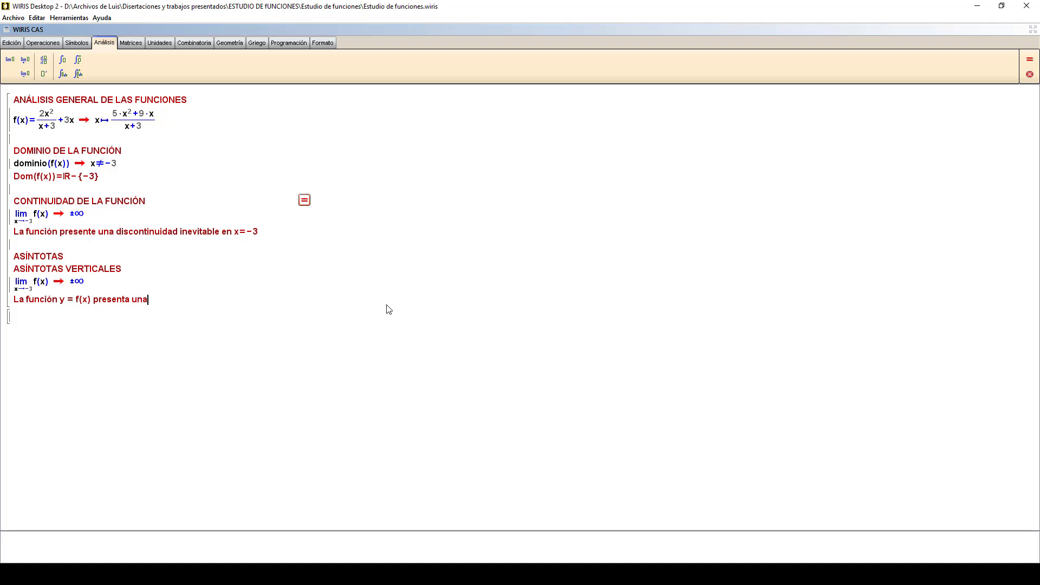
{"action": "type", "text": " asíntota vertical en x=-3"}
{"action": "key", "text": "Return"}
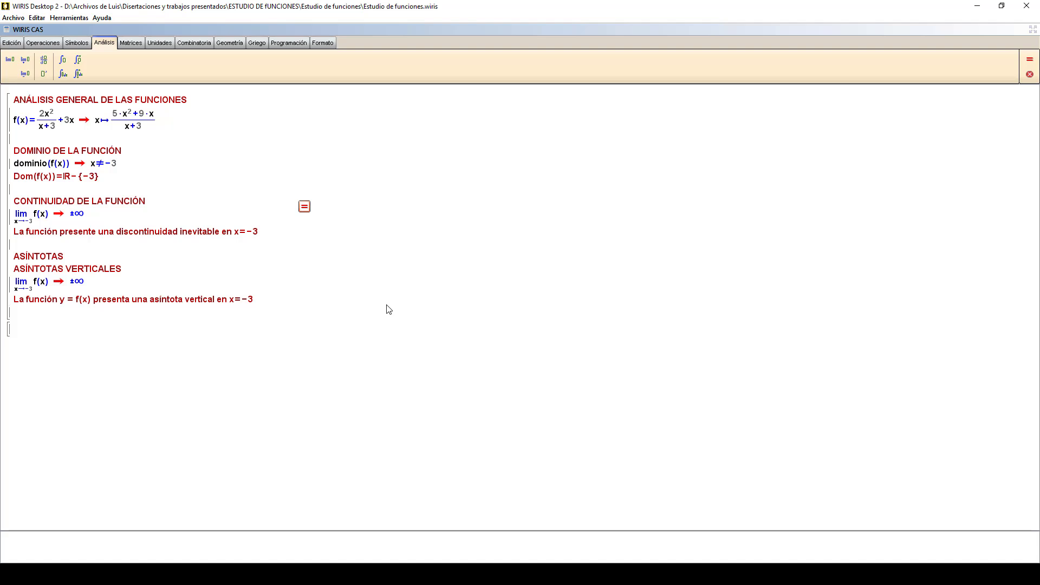
Define the vertical asymptote as v=recta(x=-3) and add the comment subheading "ASÍNTOTAS HORIZONTALES"
{"action": "type", "text": "v=recta(x=-3)"}
{"action": "key", "text": "Return"}
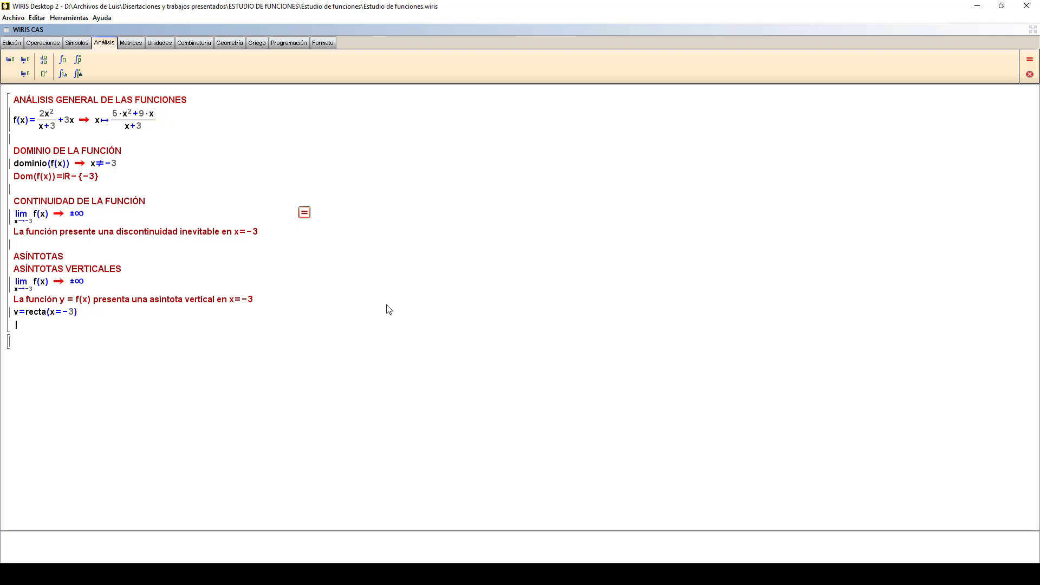
{"action": "type", "text": "ASÍNTOTAS HORIZONTALES"}
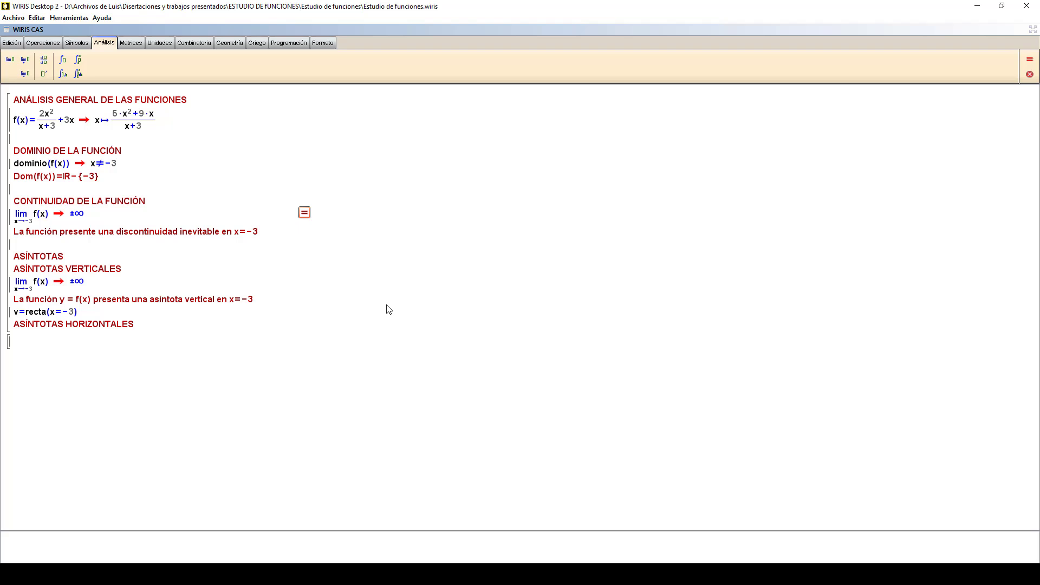
{"action": "key", "text": "Return"}
Enter the limit of f(x) as x→±∞ under the horizontal asymptotes subheading and calculate the block
{"action": "left_click", "coordinate": [9, 60]}
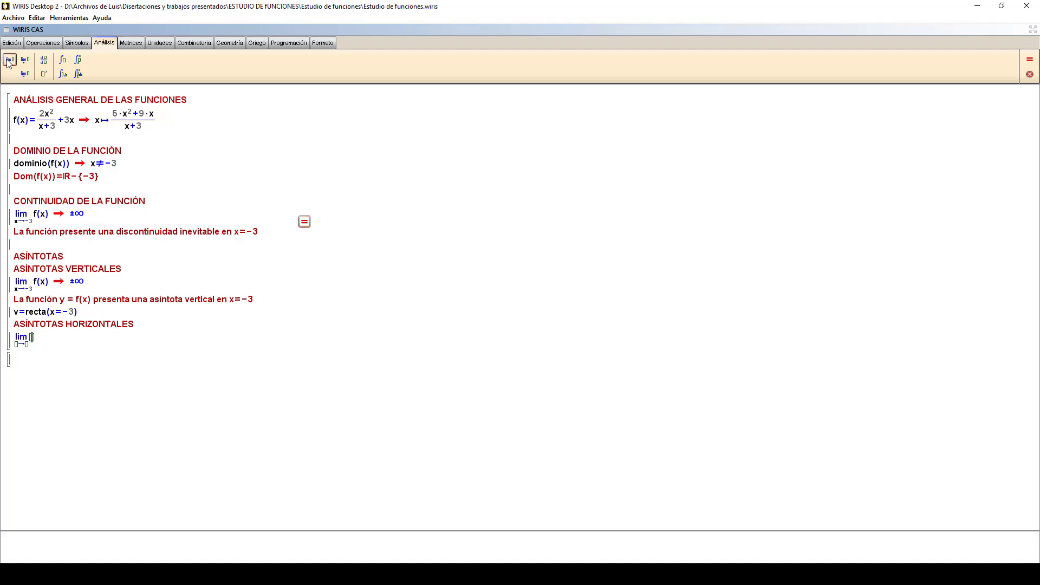
{"action": "type", "text": "F(X)"}
{"action": "key", "text": "BackSpace"}
{"action": "key", "text": "BackSpace"}
{"action": "key", "text": "BackSpace"}
{"action": "key", "text": "BackSpace"}
{"action": "type", "text": "f("}
{"action": "type", "text": "x)"}
{"action": "left_click", "coordinate": [83, 44]}
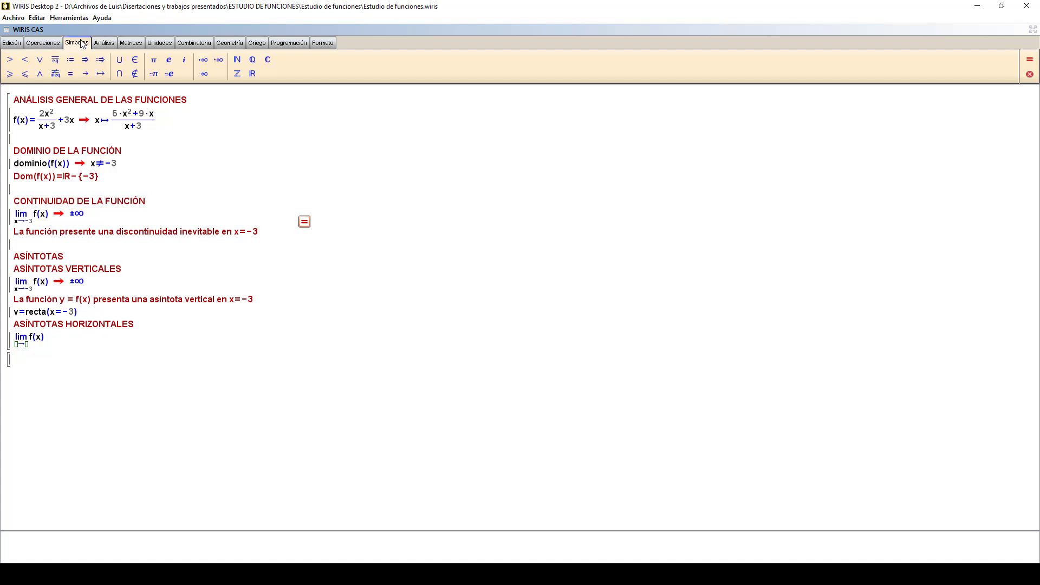
{"action": "left_click", "coordinate": [219, 60]}
{"action": "type", "text": "x→±∞"}
{"action": "left_click", "coordinate": [304, 222]}
Add the comment "La función y=f(x) no presenta asíntotas horizontales" and the subheading "ASÍNTOTAS OBLICUAS" below the limit
{"action": "left_click", "coordinate": [93, 340]}
{"action": "key", "text": "Return"}
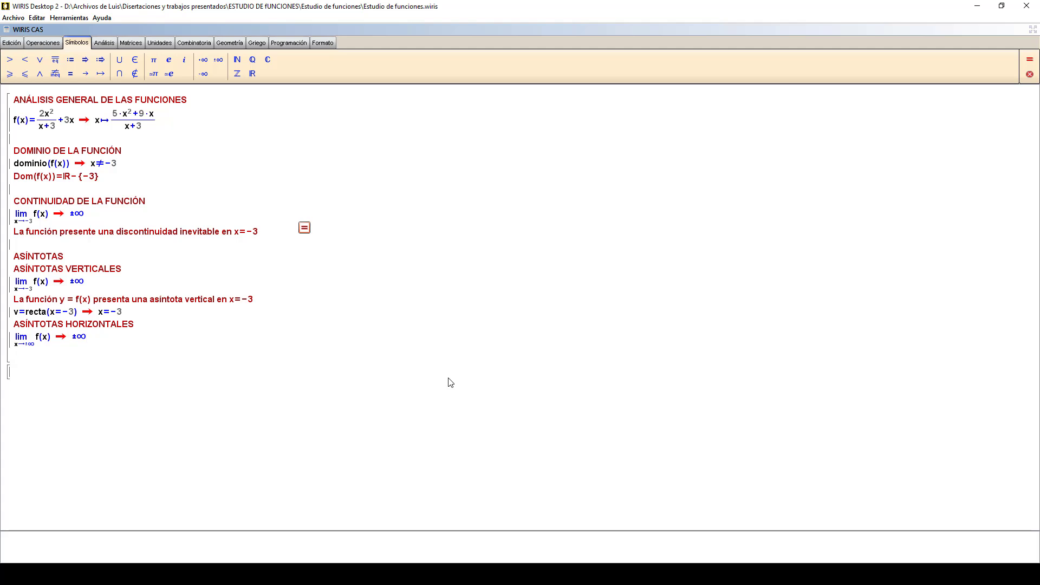
{"action": "type", "text": "La función y=f(x) no presenta"}
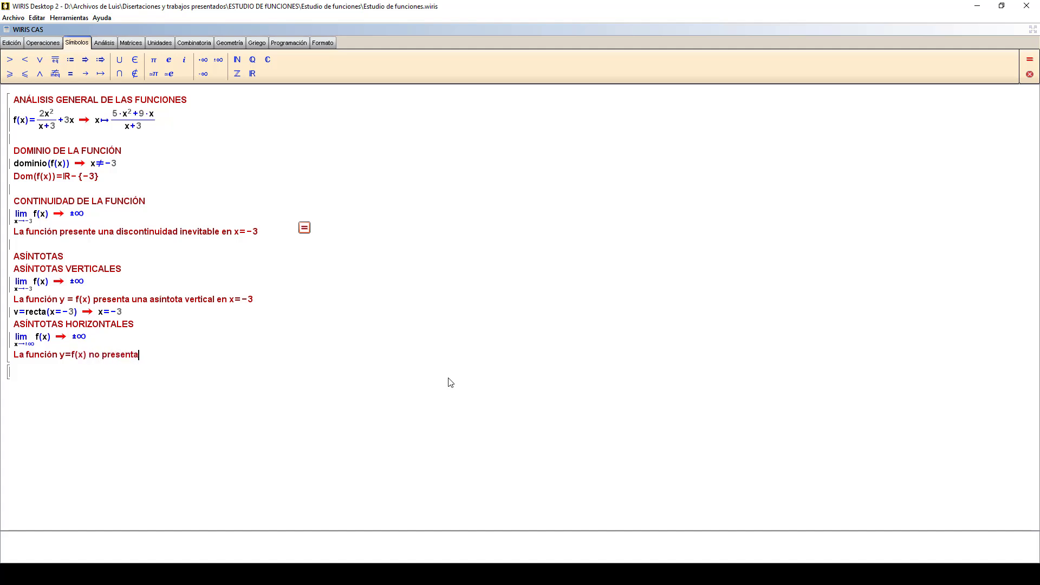
{"action": "type", "text": " asíntotas horizontales"}
{"action": "key", "text": "Return"}
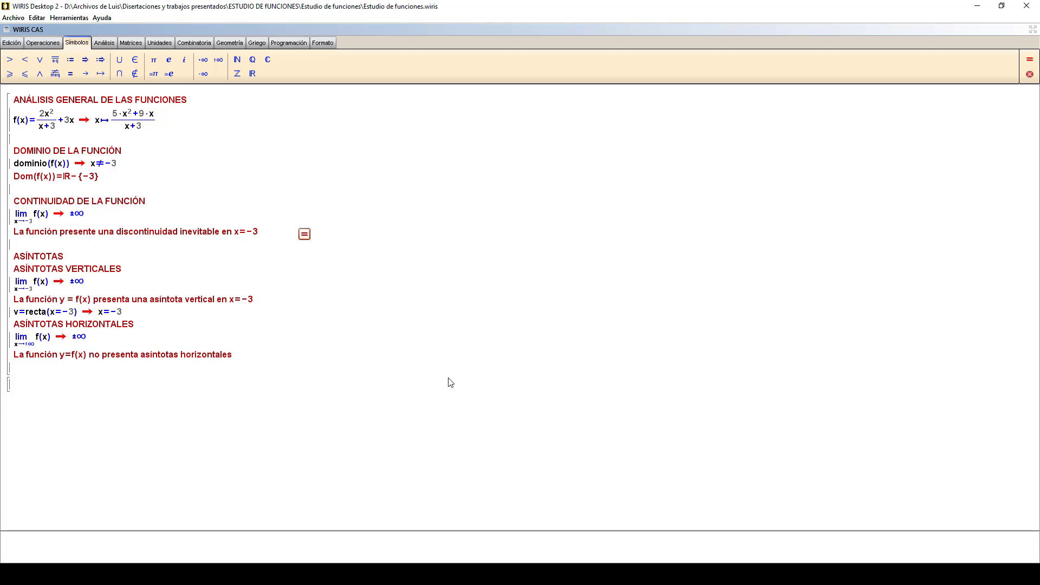
{"action": "type", "text": "ASÍNTOTAS OBLICUAS"}
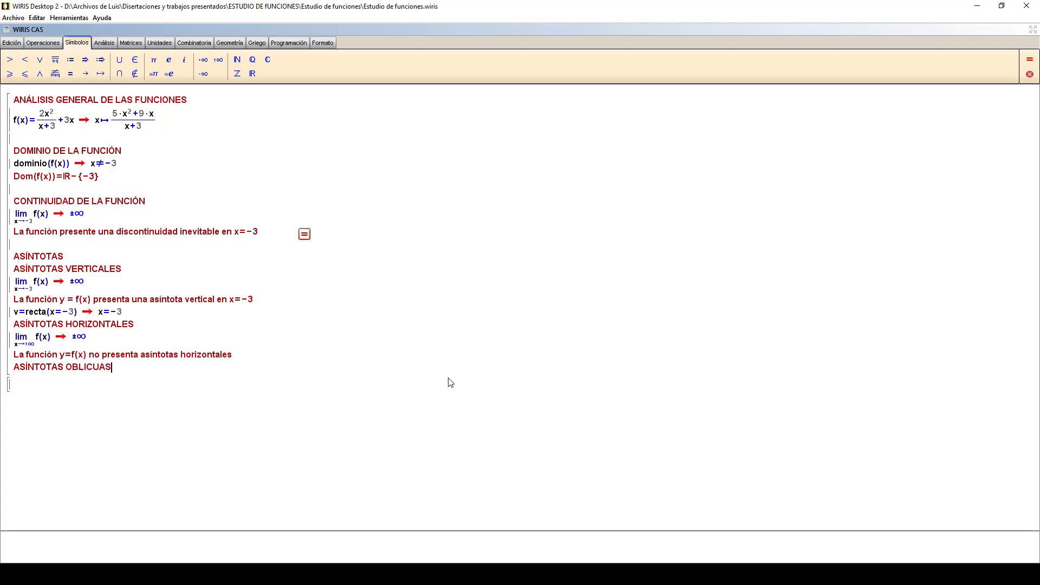
{"action": "key", "text": "Return"}
Define m under the oblique asymptotes subheading as the limit of the fraction f(x)/x as x→±∞
{"action": "type", "text": "M"}
{"action": "key", "text": "BackSpace"}
{"action": "type", "text": "m="}
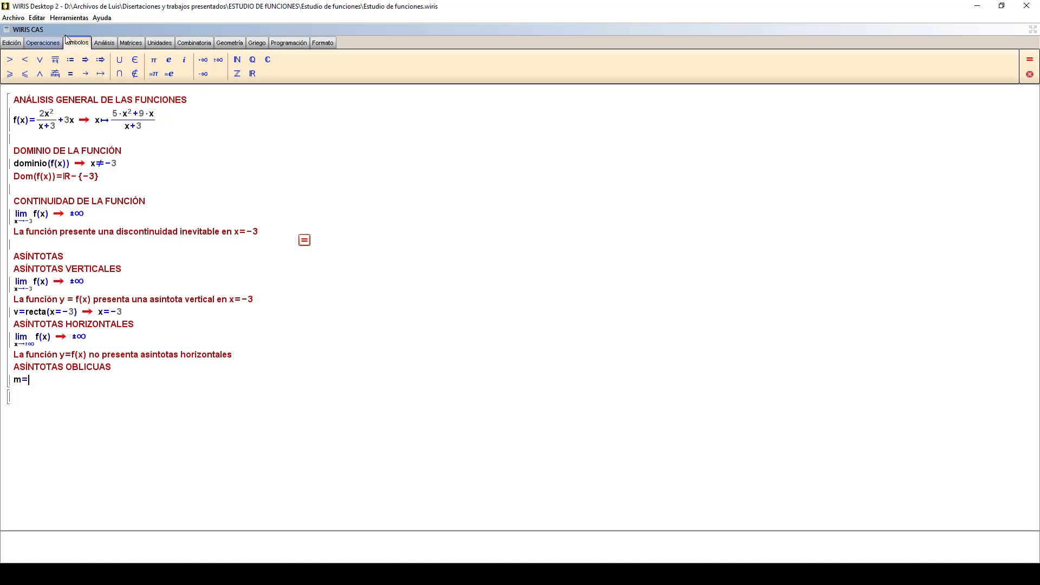
{"action": "left_click", "coordinate": [105, 44]}
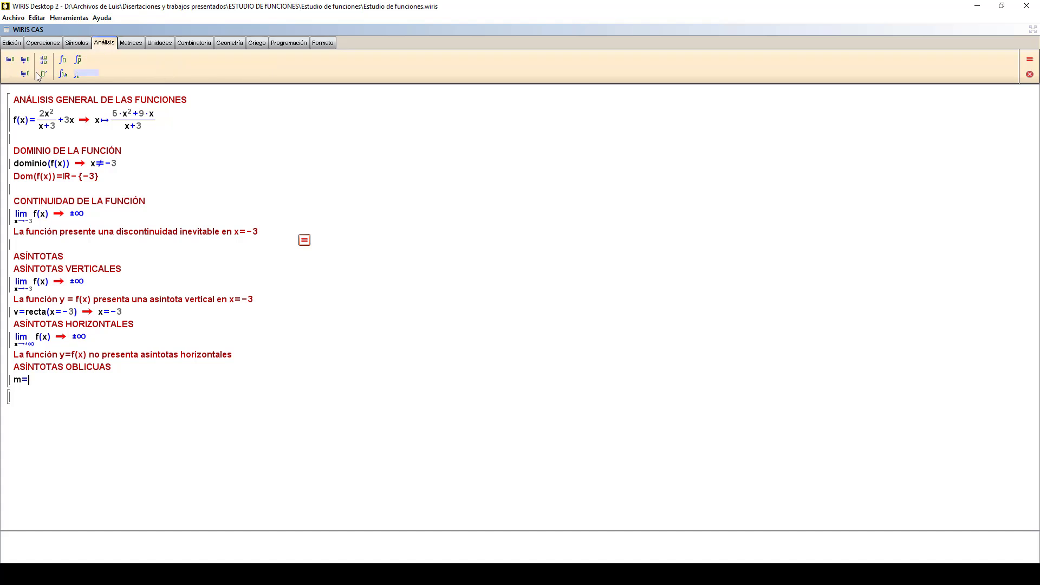
{"action": "left_click", "coordinate": [9, 61]}
{"action": "left_click", "coordinate": [29, 388]}
{"action": "type", "text": "x"}
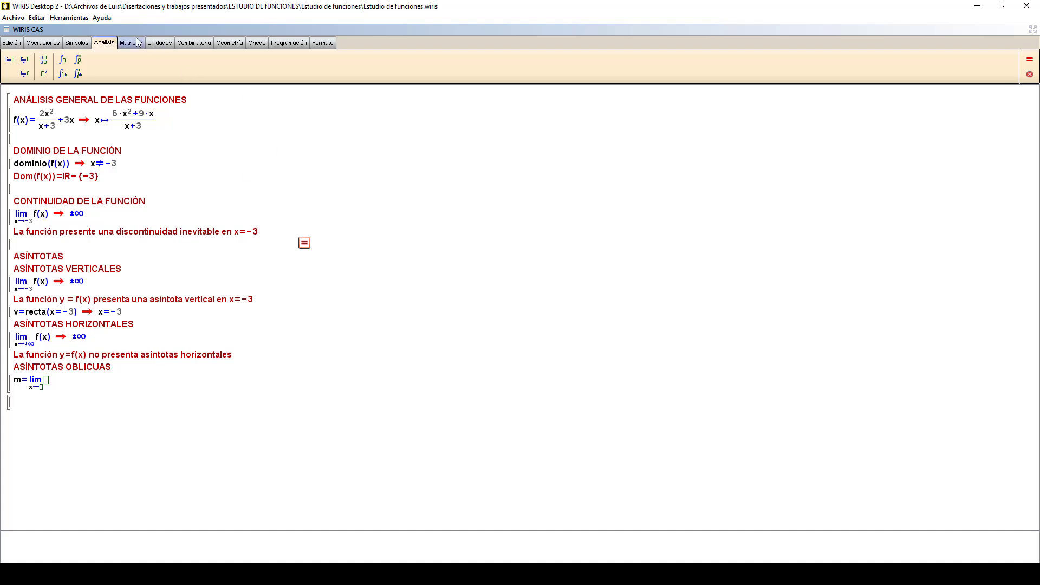
{"action": "left_click", "coordinate": [76, 43]}
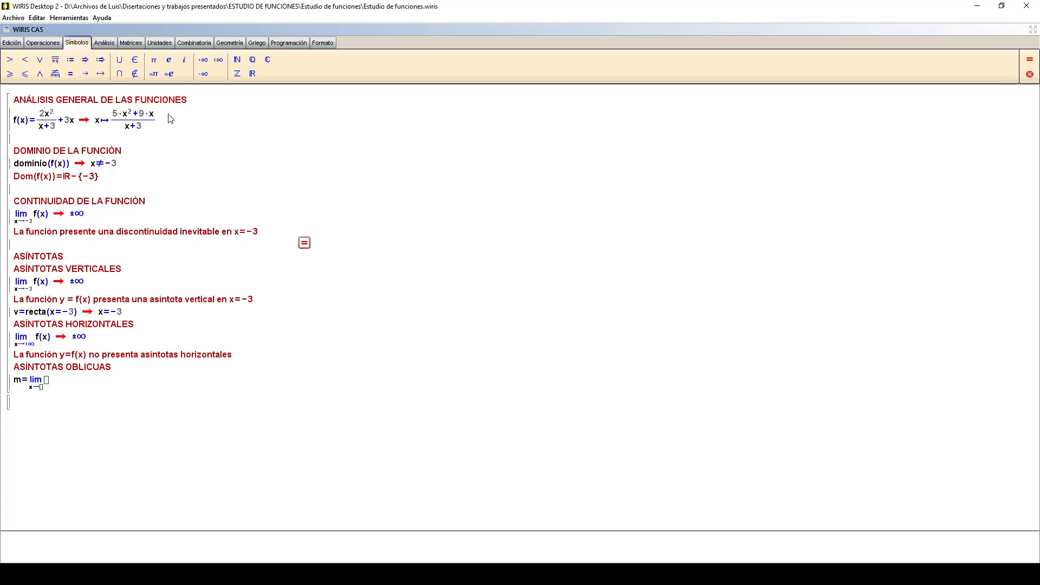
{"action": "left_click", "coordinate": [217, 61]}
{"action": "left_click", "coordinate": [53, 381]}
{"action": "left_click", "coordinate": [43, 44]}
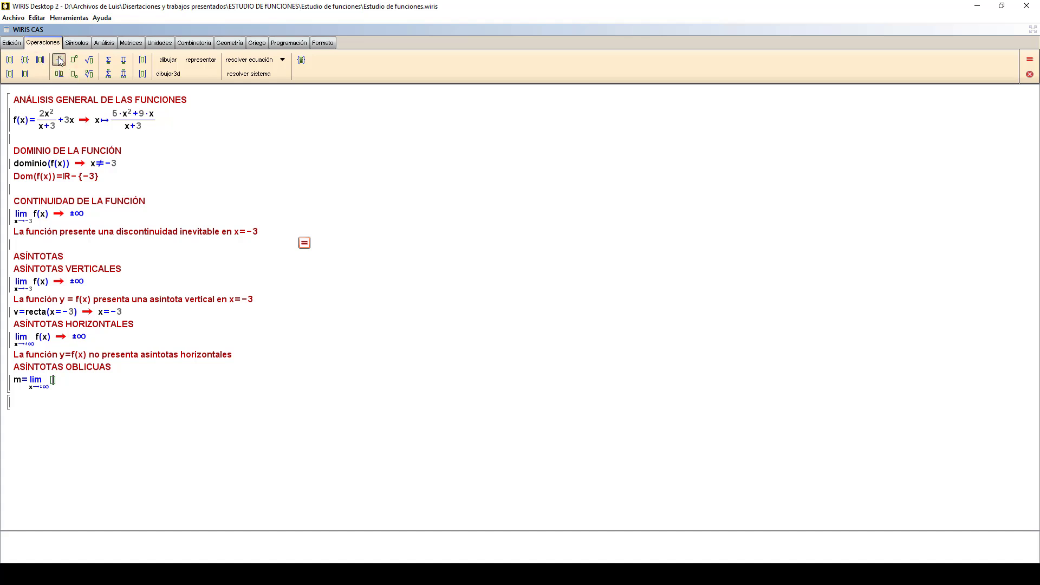
{"action": "left_click", "coordinate": [59, 60]}
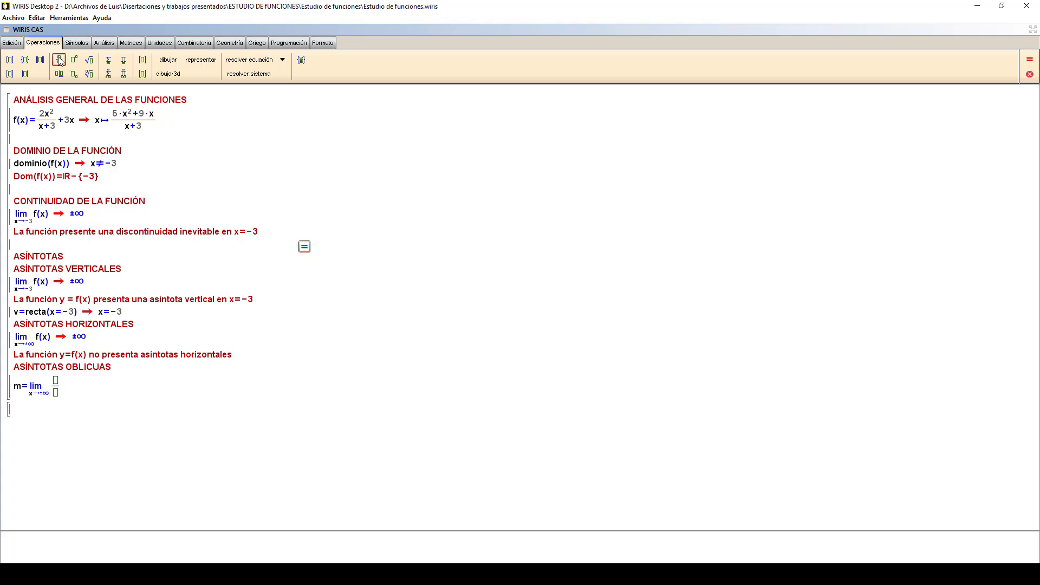
{"action": "type", "text": "f(x)/x"}
{"action": "key", "text": "Return"}
Start the definition of n below m as a limit with x→±∞
{"action": "type", "text": "n="}
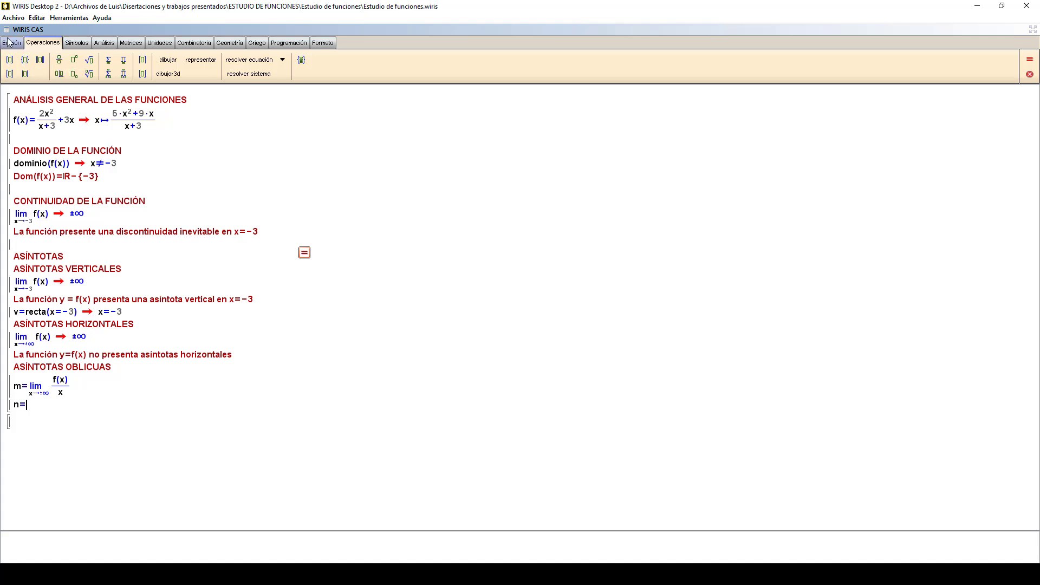
{"action": "left_click", "coordinate": [104, 42]}
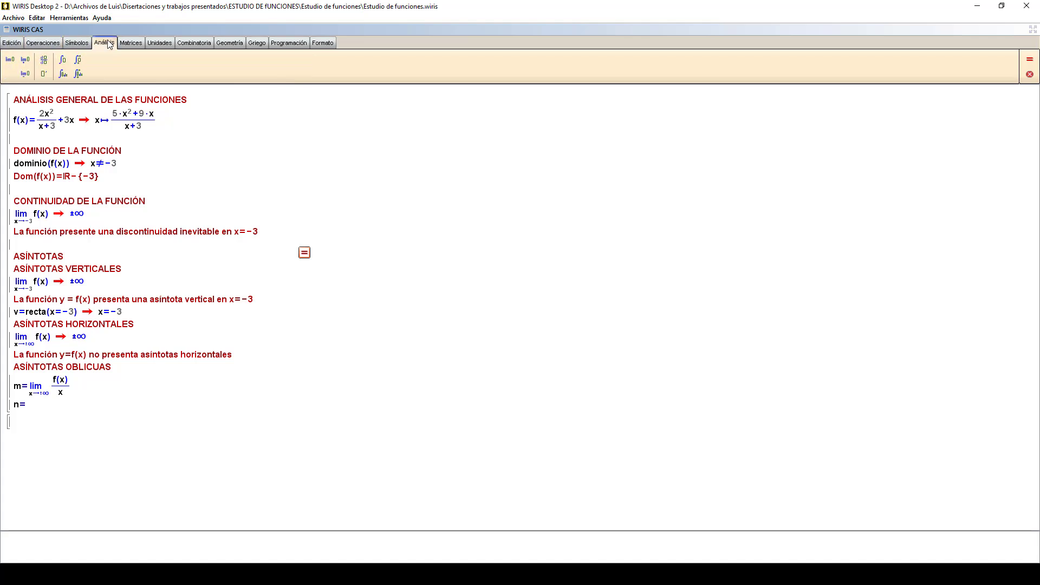
{"action": "left_click", "coordinate": [10, 60]}
{"action": "left_click", "coordinate": [29, 413]}
{"action": "type", "text": "x→"}
{"action": "left_click", "coordinate": [76, 43]}
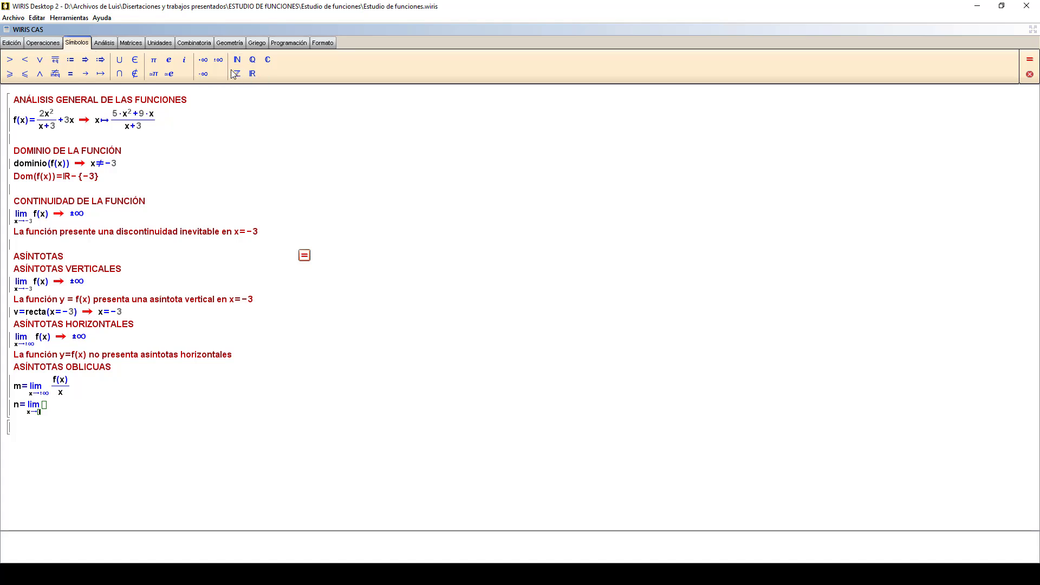
{"action": "left_click", "coordinate": [218, 59]}
Enter the parenthesised expression (f(x)−m·x) as the body of the limit for n and calculate the block
{"action": "left_click", "coordinate": [38, 48]}
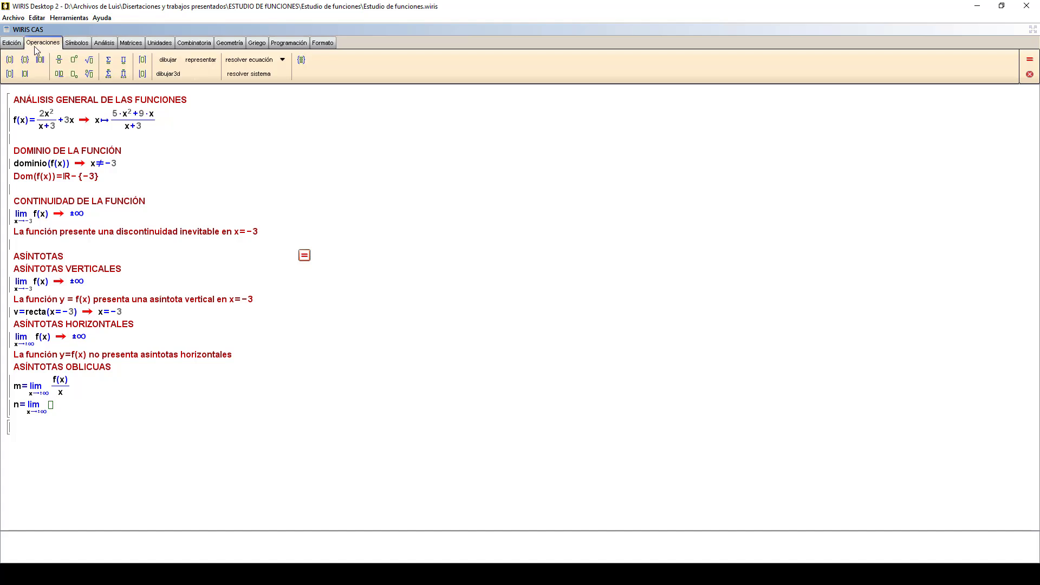
{"action": "left_click", "coordinate": [10, 60]}
{"action": "type", "text": "f("}
{"action": "type", "text": "x)"}
{"action": "type", "text": "-"}
{"action": "type", "text": "m*"}
{"action": "type", "text": "x"}
{"action": "left_click", "coordinate": [307, 256]}
{"action": "left_click", "coordinate": [140, 411]}
{"action": "key", "text": "Return"}
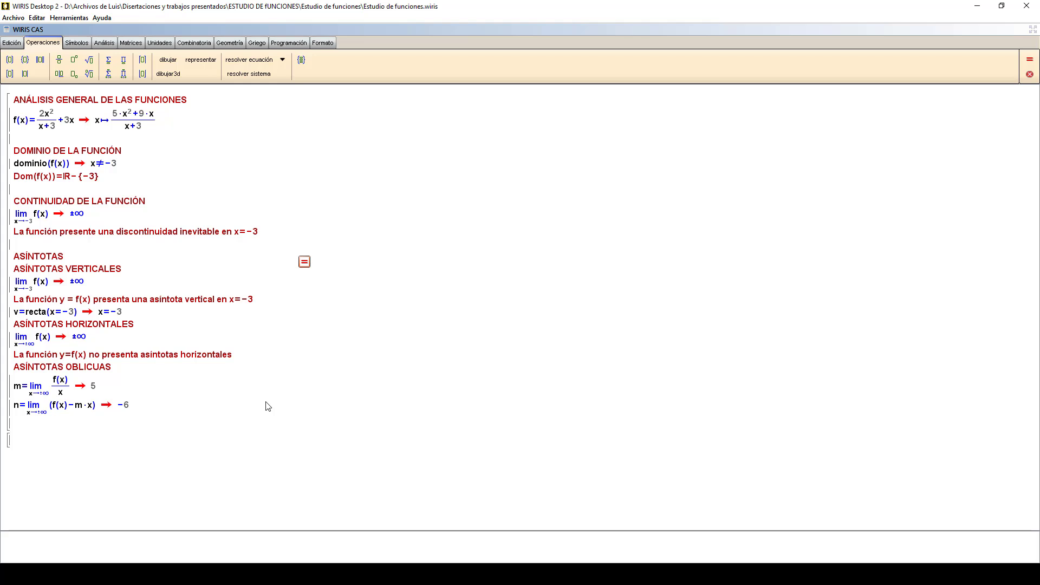
Define the oblique asymptote as o(x)=m·x+n below n and calculate it
{"action": "type", "text": "o("}
{"action": "type", "text": "x)"}
{"action": "type", "text": "="}
{"action": "type", "text": "m"}
{"action": "type", "text": "*"}
{"action": "type", "text": "x"}
{"action": "type", "text": "+n"}
{"action": "left_click", "coordinate": [305, 263]}
{"action": "key", "text": "Return"}
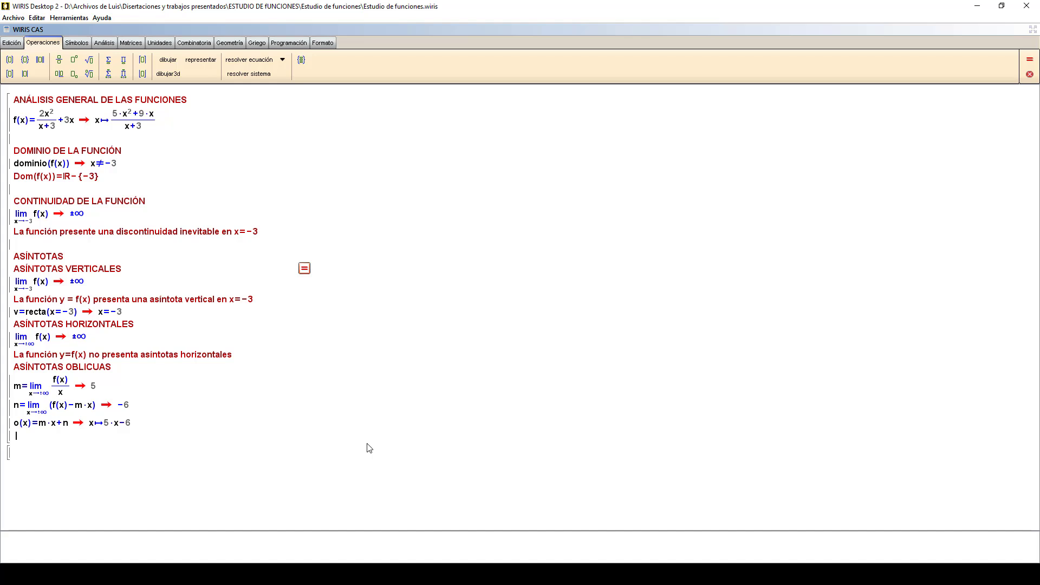
Plot both asymptotes in blue with the command dibujar({v,o(x)},{color=azul})
{"action": "type", "text": "dibujar"}
{"action": "left_click", "coordinate": [12, 60]}
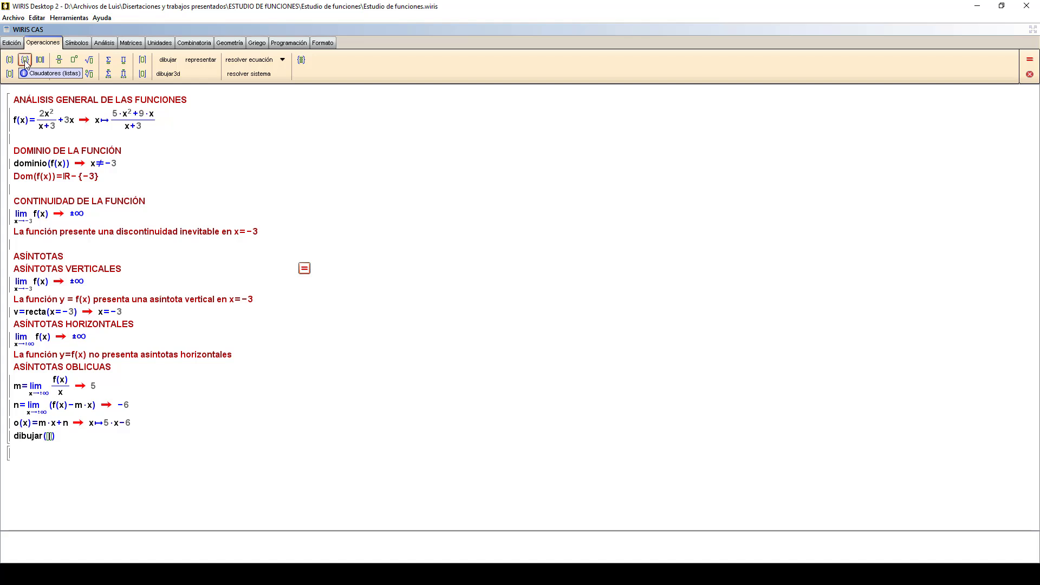
{"action": "left_click", "coordinate": [25, 60]}
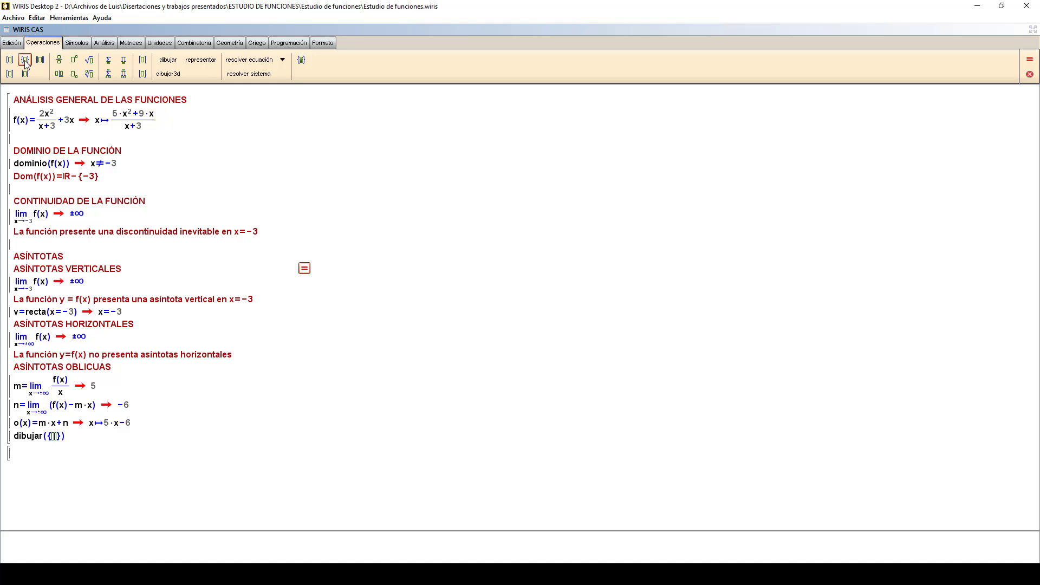
{"action": "type", "text": "v,o(x)"}
{"action": "key", "text": "Right"}
{"action": "type", "text": ","}
{"action": "left_click", "coordinate": [25, 60]}
{"action": "type", "text": "color=azul"}
{"action": "left_click", "coordinate": [305, 269]}
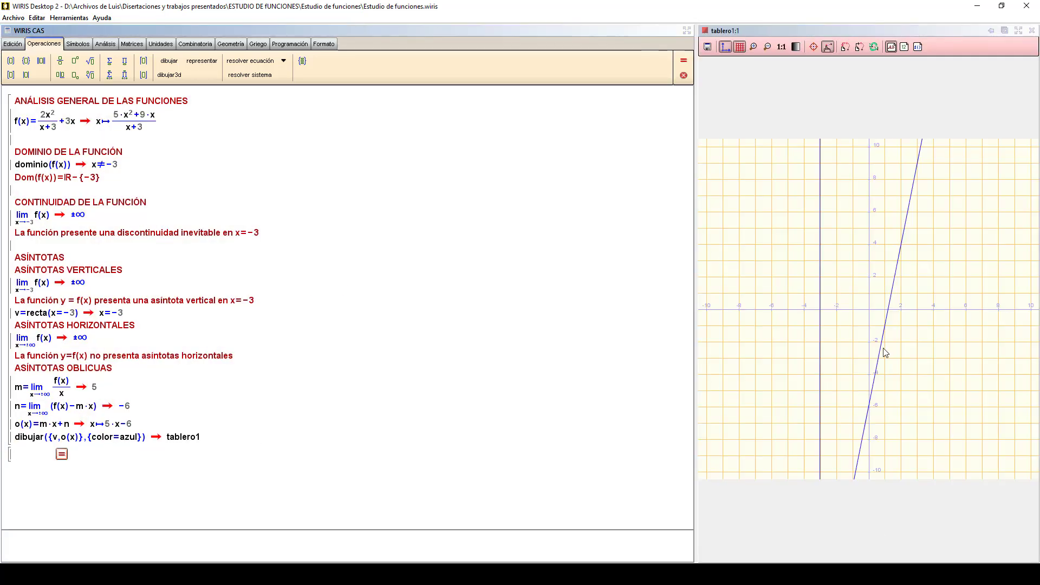
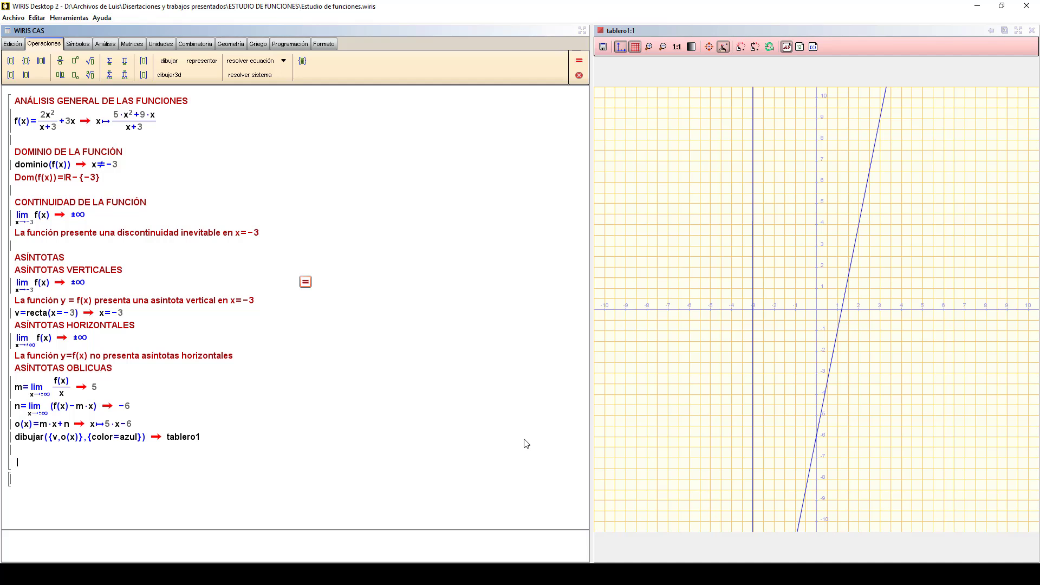
Add the comment heading "CRECIMIENTO Y DECRECIMIENTO DE LA FUNCIÓN" and the subheading "INTERVALOS DE CRECIMIENTO" below the plot command
{"action": "type", "text": "CRECIMIENTO Y DECRECIMIENTO DE L"}
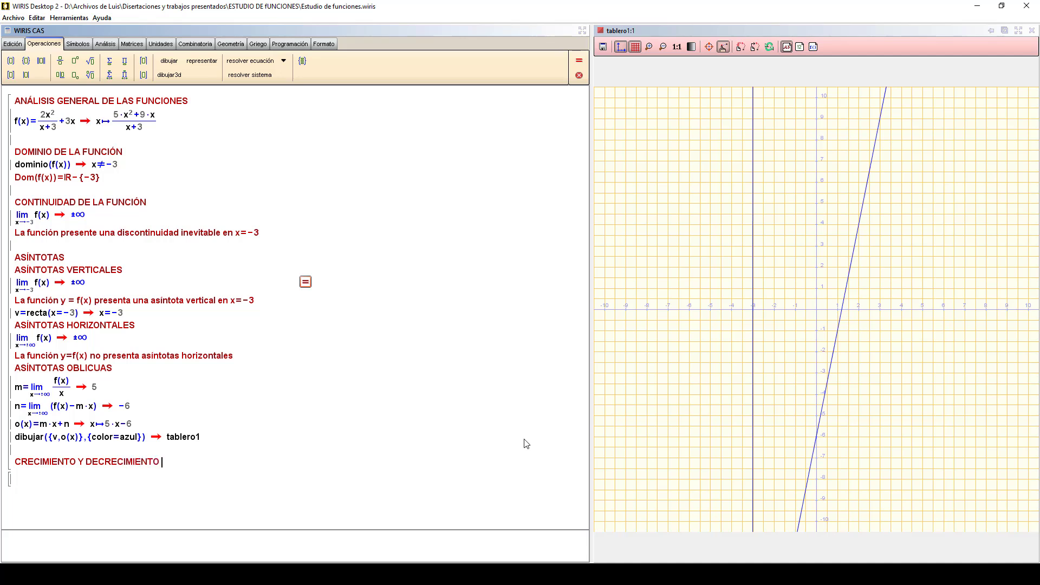
{"action": "type", "text": "A FUNCIÓN"}
{"action": "key", "text": "Return"}
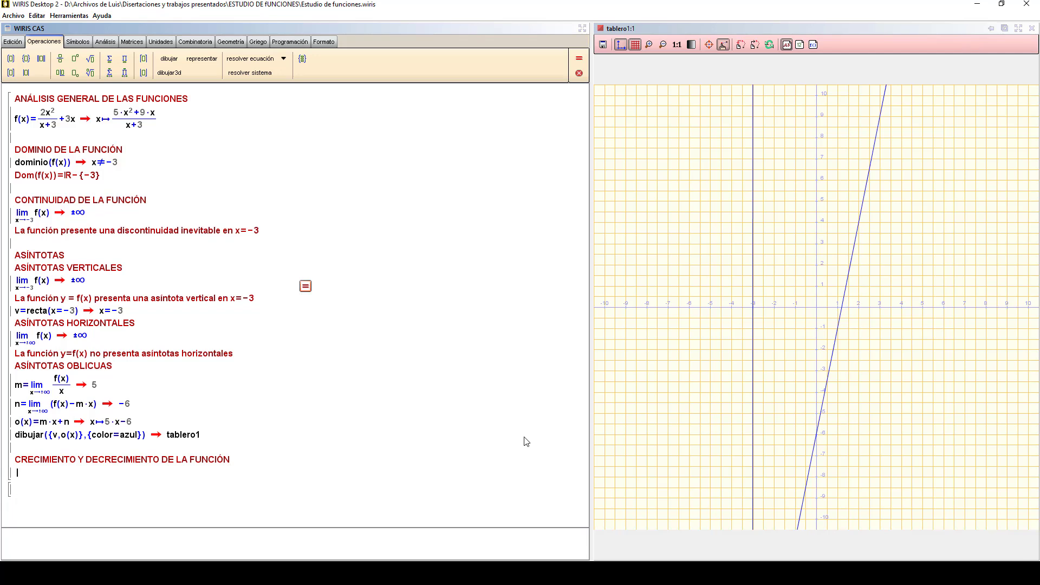
{"action": "type", "text": "INTERVALOS DE CRECIMIENTO"}
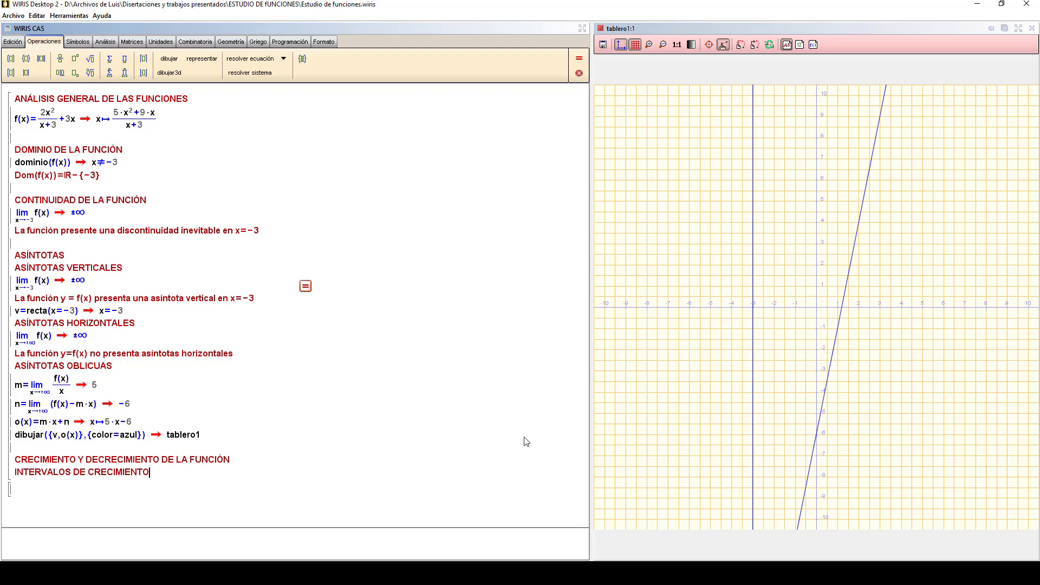
Enter resolver_inecuación(f'(x)>0) under the "INTERVALOS DE CRECIMIENTO" subheading and calculate it
{"action": "key", "text": "Return"}
{"action": "type", "text": "resolver_inecuación"}
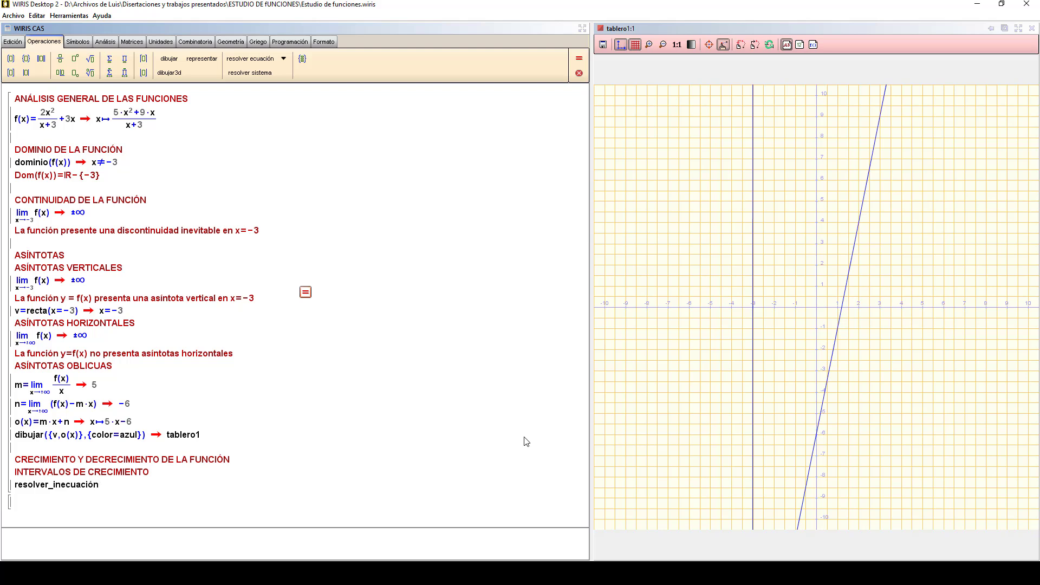
{"action": "type", "text": "(f'(x)>0)"}
{"action": "left_click", "coordinate": [305, 292]}
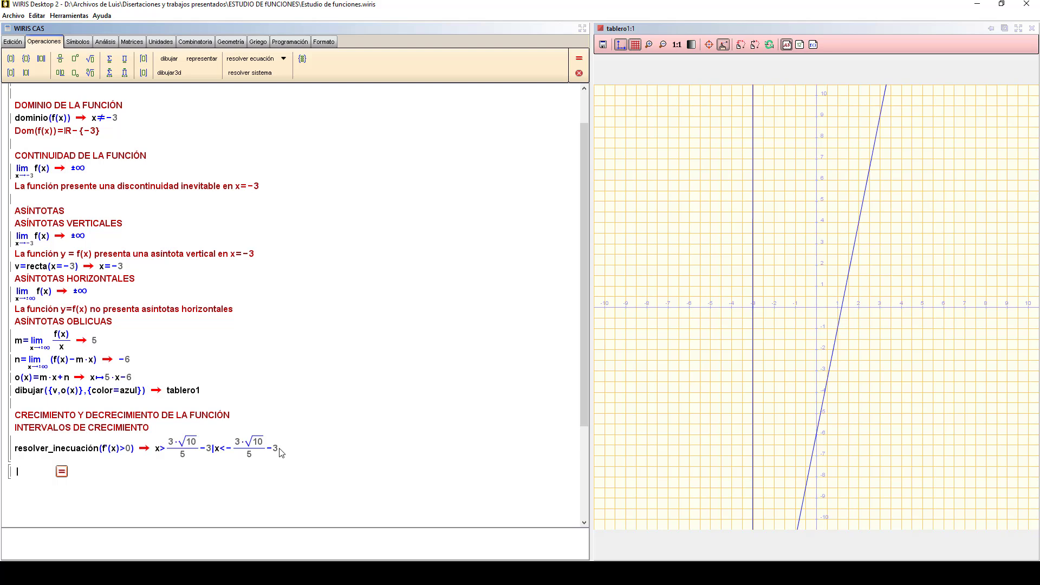
Add the comment "La función y=f(x) es creciente en los intervalos" below the f'(x)>0 inequality
{"action": "left_click", "coordinate": [416, 439]}
{"action": "key", "text": "Return"}
{"action": "type", "text": "La"}
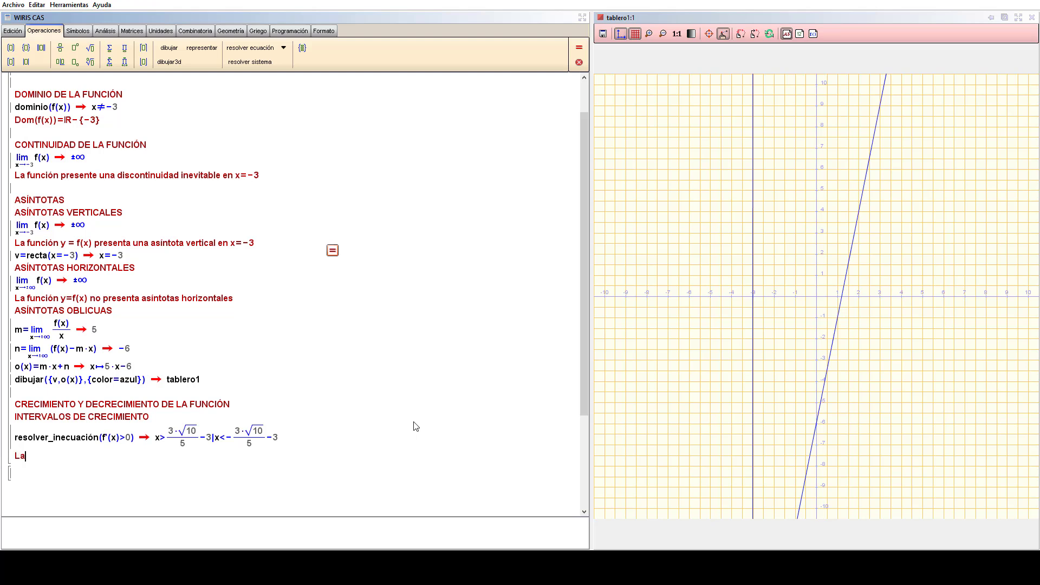
{"action": "type", "text": " función y=f(x) es creciente"}
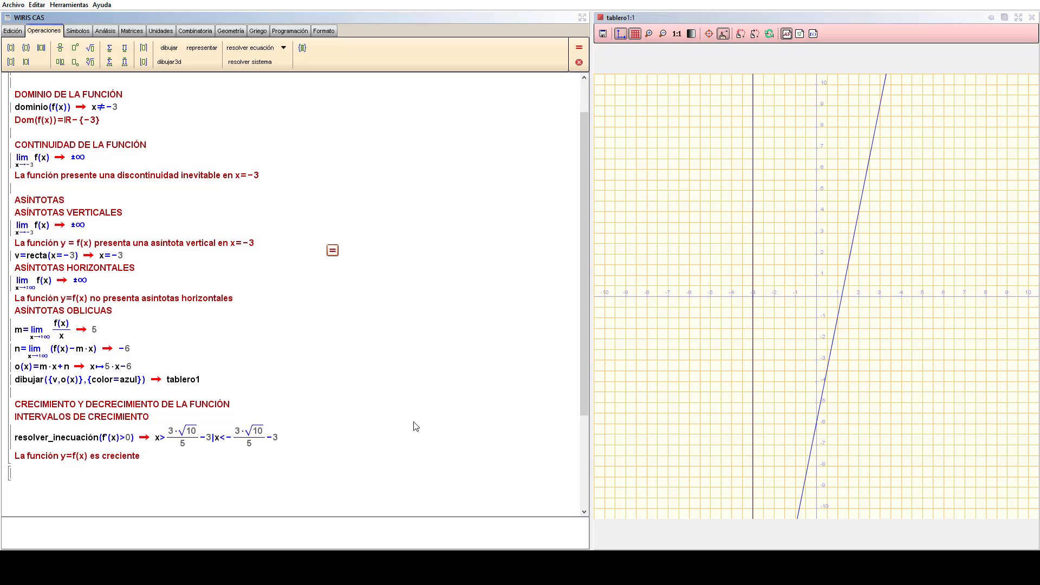
{"action": "type", "text": " en los intervalos"}
Append the interval (−∞, −3·√10/5−3) to the growth comment, copying its upper bound from the inequality result
{"action": "left_click", "coordinate": [10, 49]}
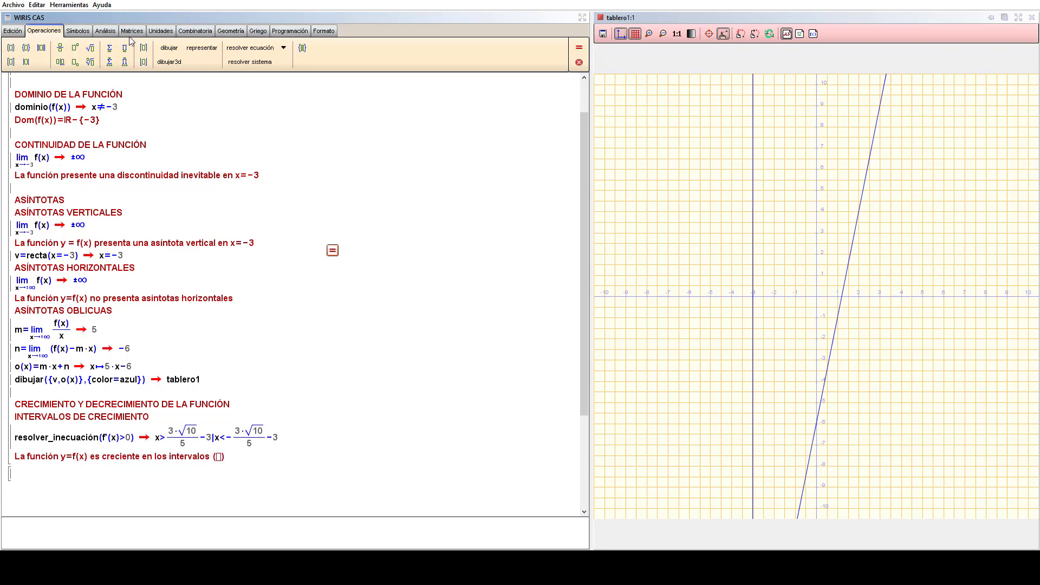
{"action": "left_click", "coordinate": [78, 32]}
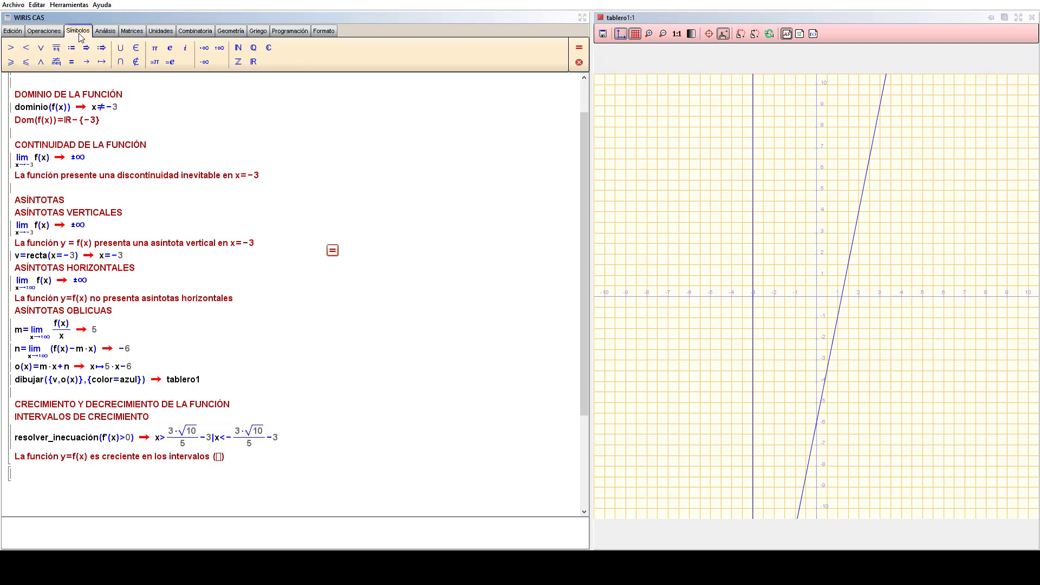
{"action": "left_click", "coordinate": [205, 62]}
{"action": "type", "text": ","}
{"action": "left_click_drag", "start_coordinate": [228, 439], "coordinate": [278, 446]}
{"action": "key", "text": "ctrl+c"}
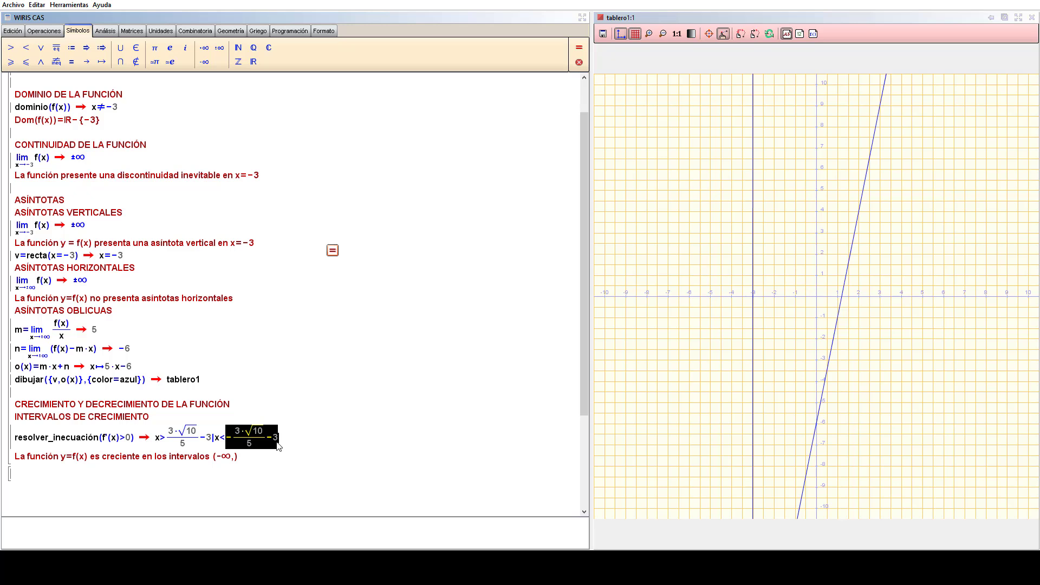
{"action": "left_click", "coordinate": [236, 458]}
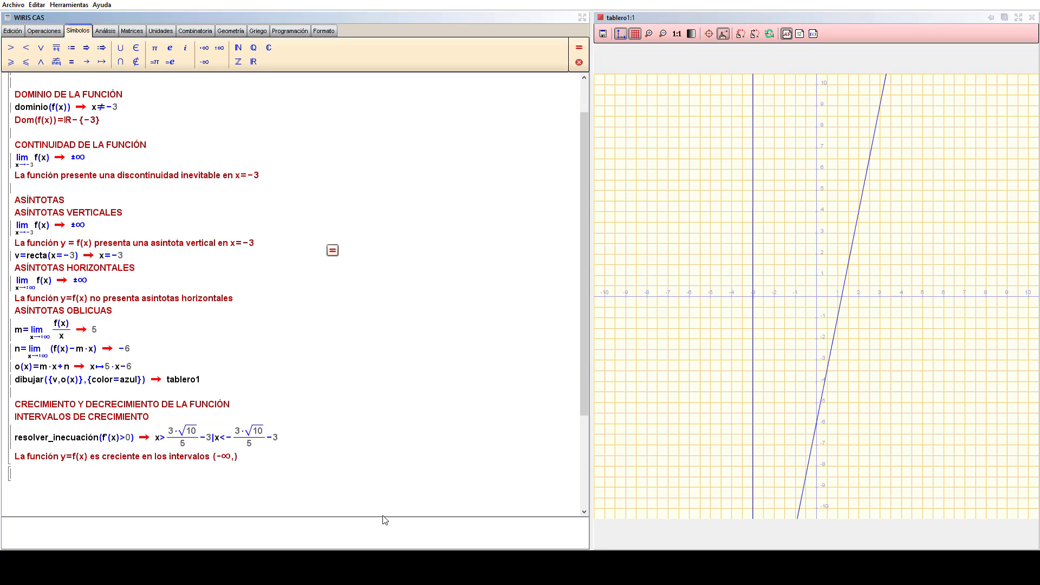
{"action": "key", "text": "ctrl+v"}
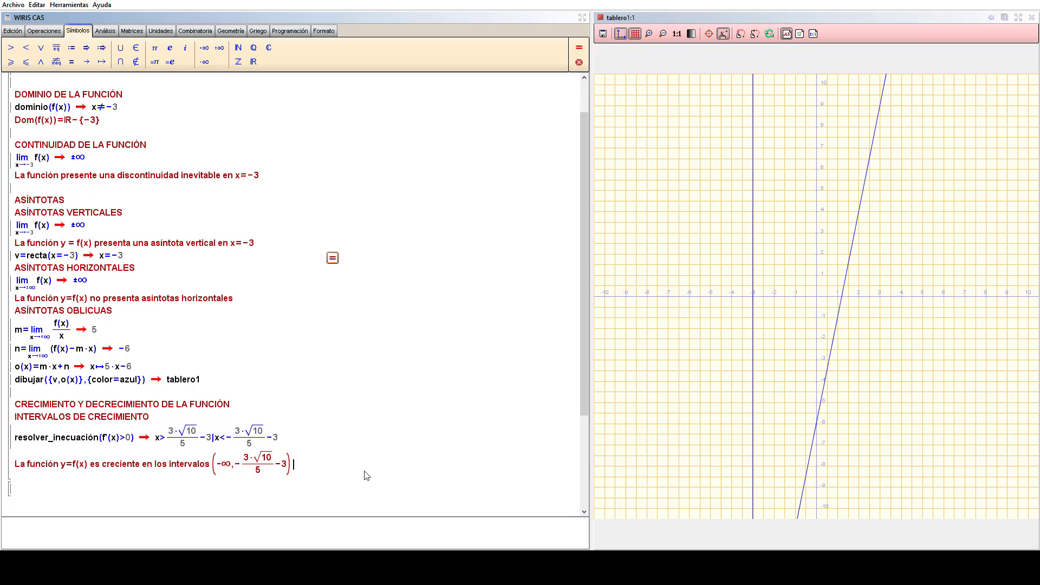
Append "y" and the interval (3·√10/5−3, +∞) to the growth comment, copying its lower bound from the inequality result
{"action": "type", "text": "y"}
{"action": "left_click", "coordinate": [56, 32]}
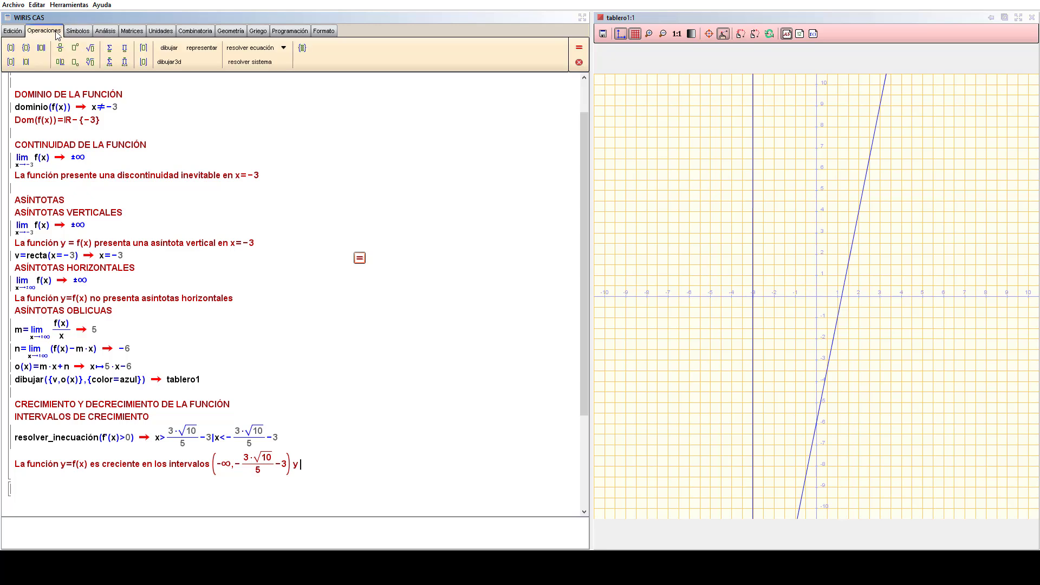
{"action": "left_click", "coordinate": [10, 49]}
{"action": "left_click_drag", "start_coordinate": [167, 439], "coordinate": [214, 443]}
{"action": "key", "text": "ctrl+c"}
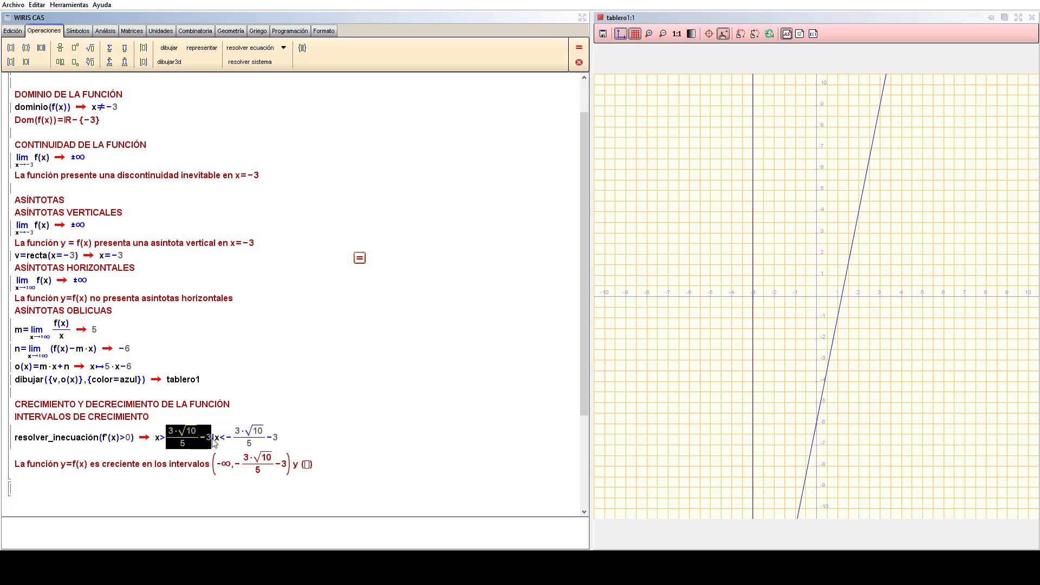
{"action": "left_click", "coordinate": [307, 465]}
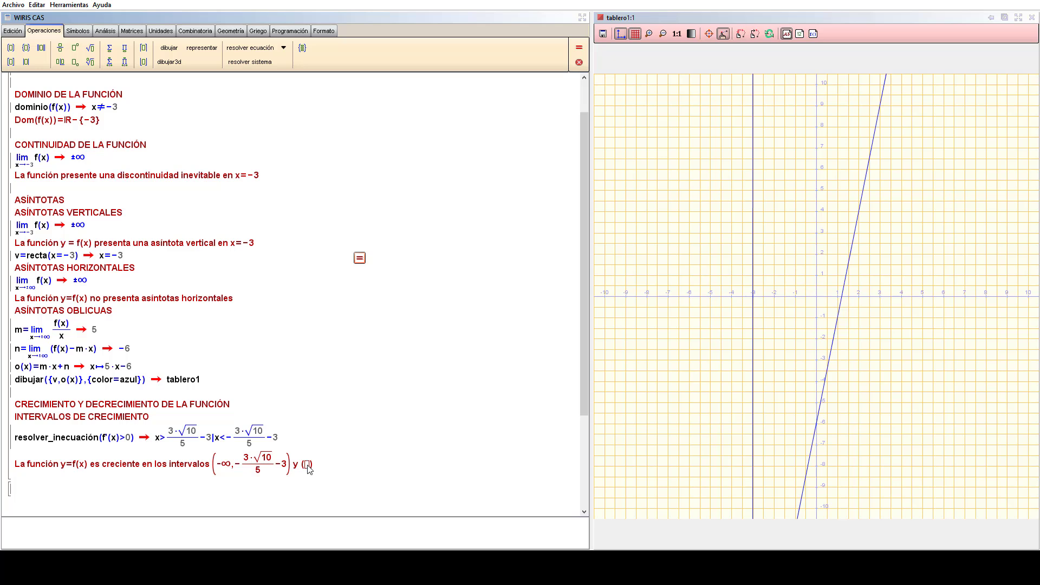
{"action": "key", "text": "ctrl+v"}
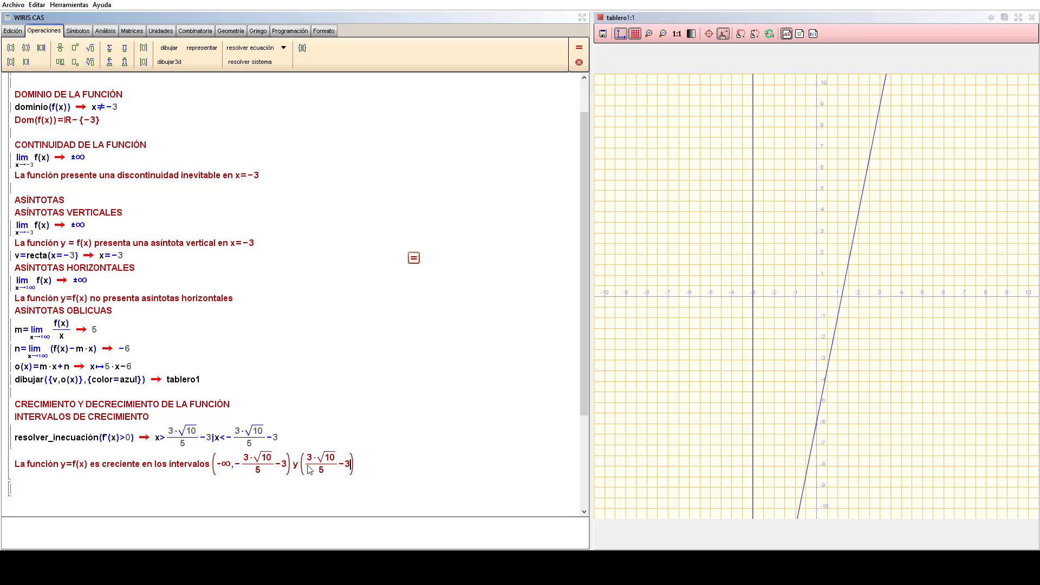
{"action": "type", "text": ","}
{"action": "left_click", "coordinate": [74, 33]}
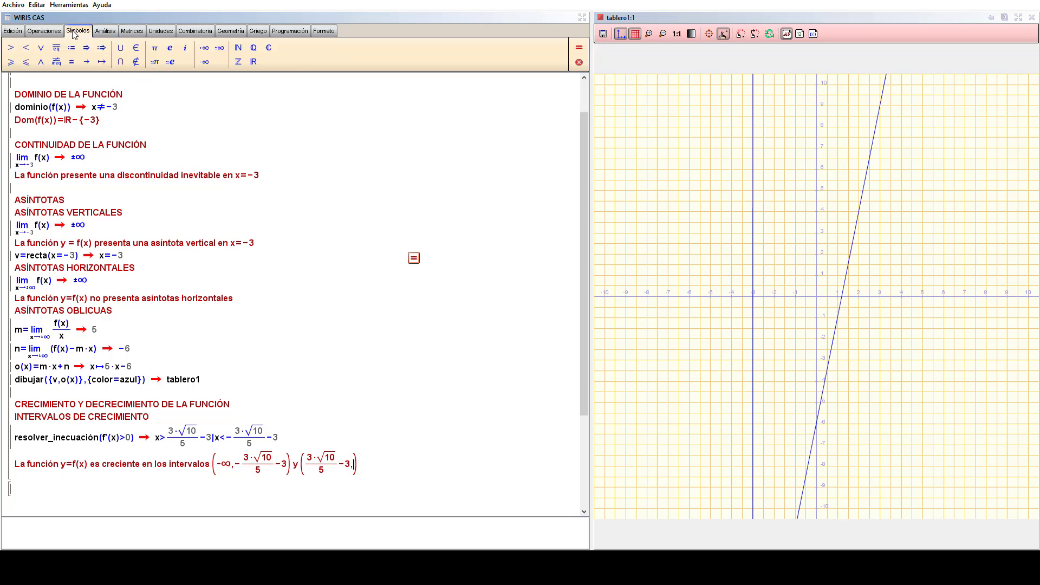
{"action": "left_click", "coordinate": [205, 49]}
Add the comment subheading "INTERVALOS DE DECRECIMIENTO" below the growth intervals
{"action": "key", "text": "Return"}
{"action": "type", "text": "INTERVA"}
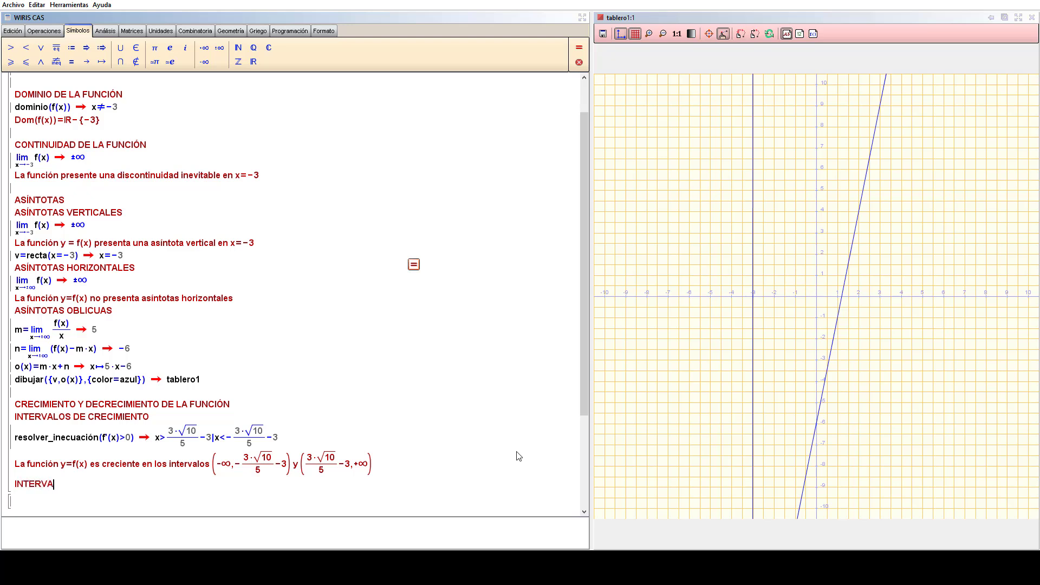
{"action": "type", "text": "LOS DE DECRECIMIENTO"}
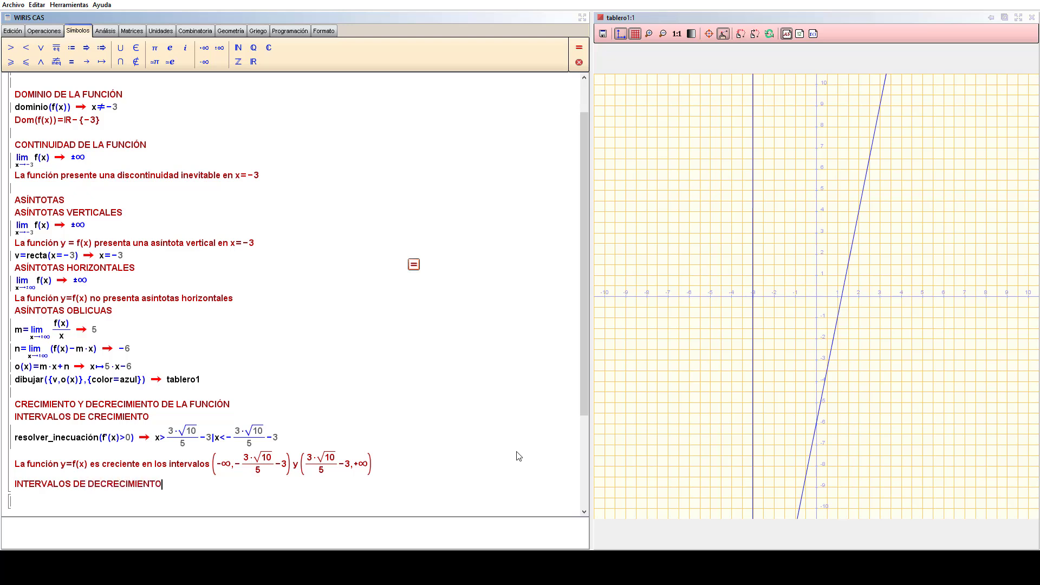
Enter resolver_inecuación(f'(x)<0) under the "INTERVALOS DE DECRECIMIENTO" subheading and calculate it
{"action": "key", "text": "Return"}
{"action": "type", "text": "resolver_inecuaci"}
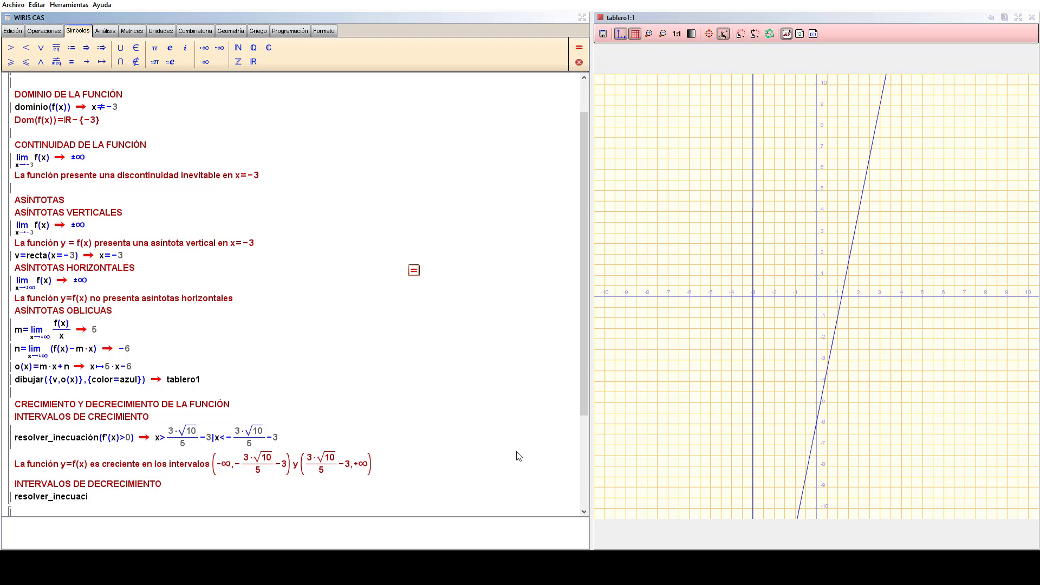
{"action": "type", "text": "ón(f'(x)<0)"}
{"action": "left_click", "coordinate": [414, 270]}
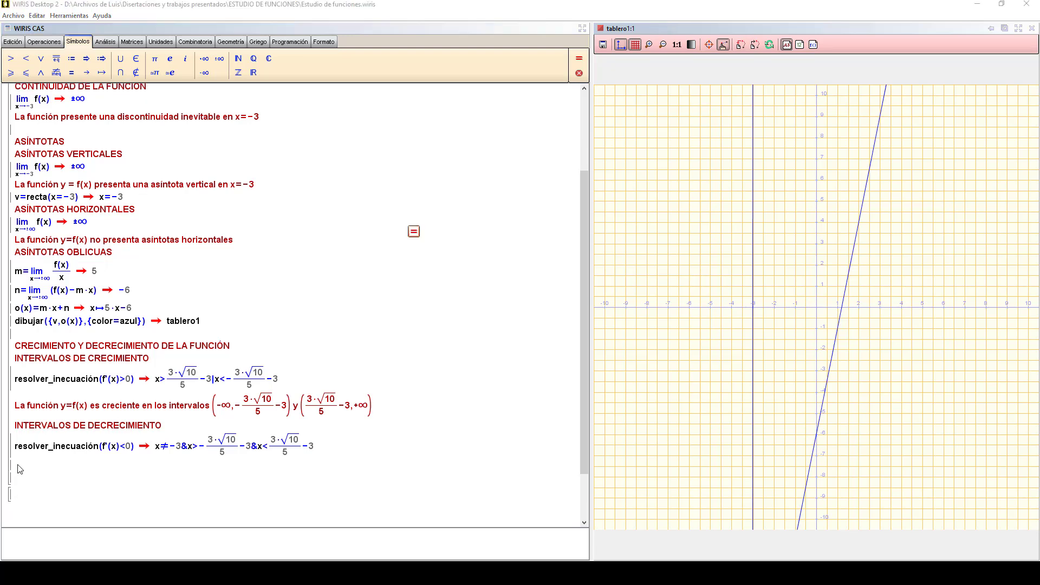
Add the comment "La función y=f(x) es decreciente en los intervalos" below the f'(x)<0 inequality result
{"action": "left_click", "coordinate": [19, 469]}
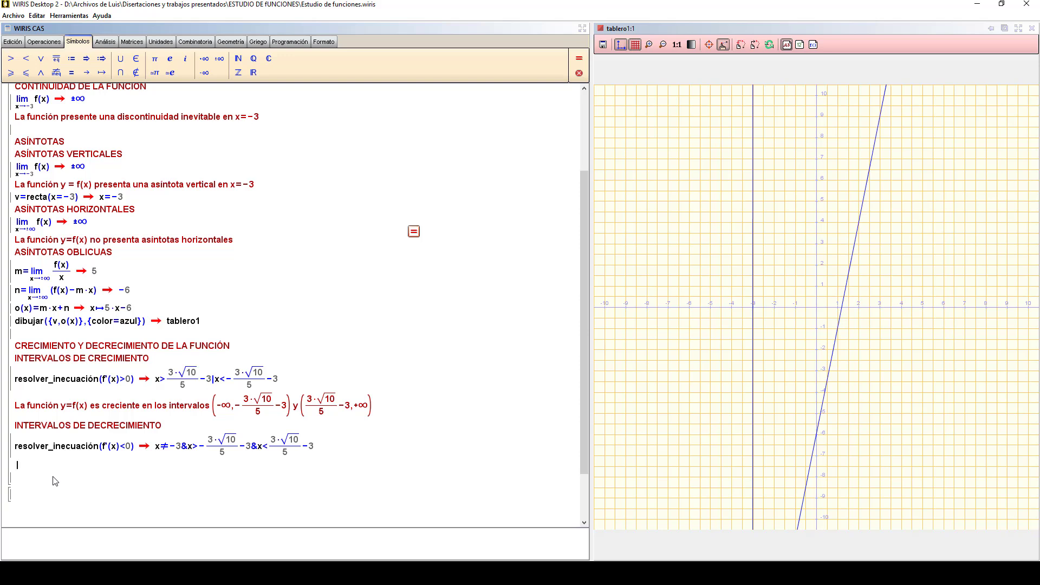
{"action": "type", "text": "La función y=f(x) es decrfeciente"}
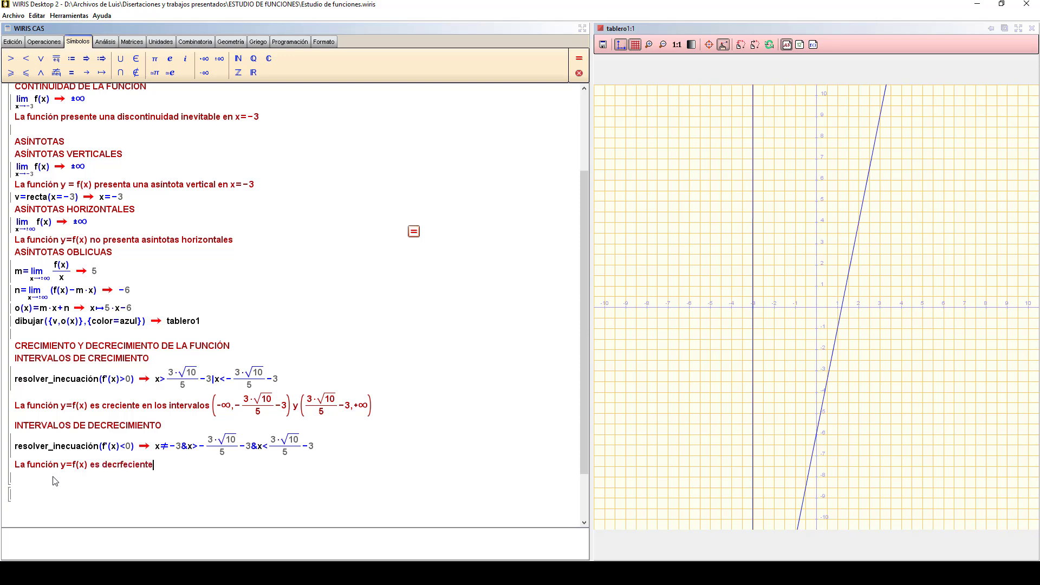
{"action": "key", "text": "Left"}
{"action": "key", "text": "Left"}
{"action": "key", "text": "Left"}
{"action": "key", "text": "BackSpace"}
{"action": "type", "text": "en los intervalos"}
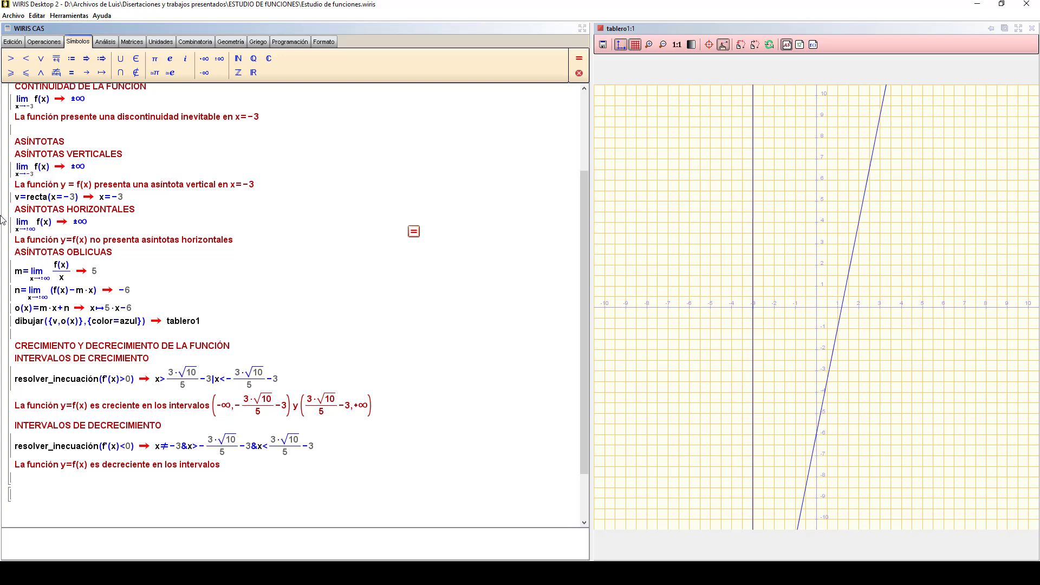
Append the interval (−3·√10/5, −3) to the decrease comment, copying the fraction of its lower bound from the inequality result
{"action": "left_click", "coordinate": [43, 42]}
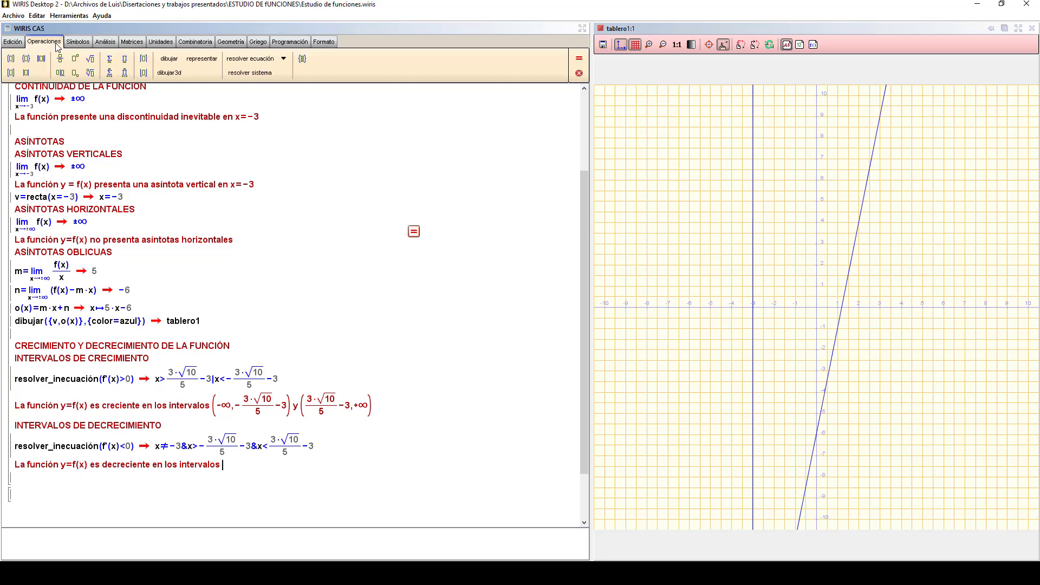
{"action": "left_click", "coordinate": [9, 60]}
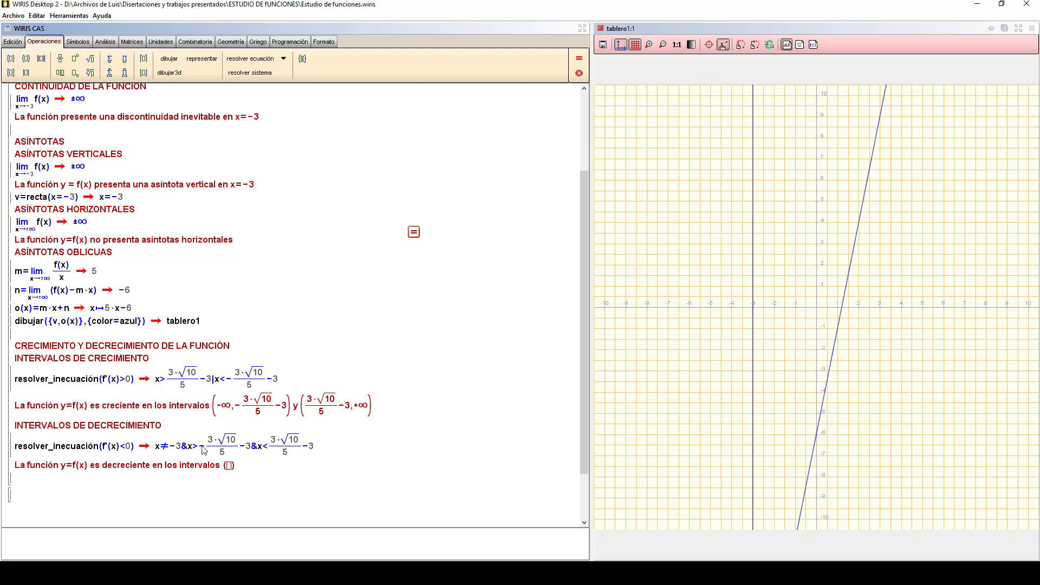
{"action": "left_click_drag", "start_coordinate": [201, 450], "coordinate": [222, 450]}
{"action": "key", "text": "ctrl+c"}
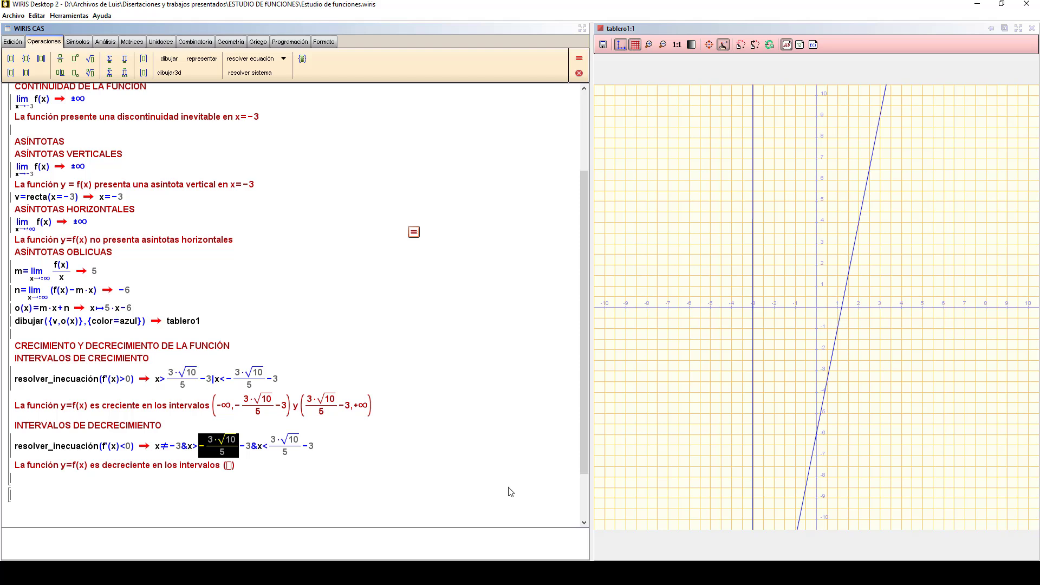
{"action": "left_click", "coordinate": [230, 466]}
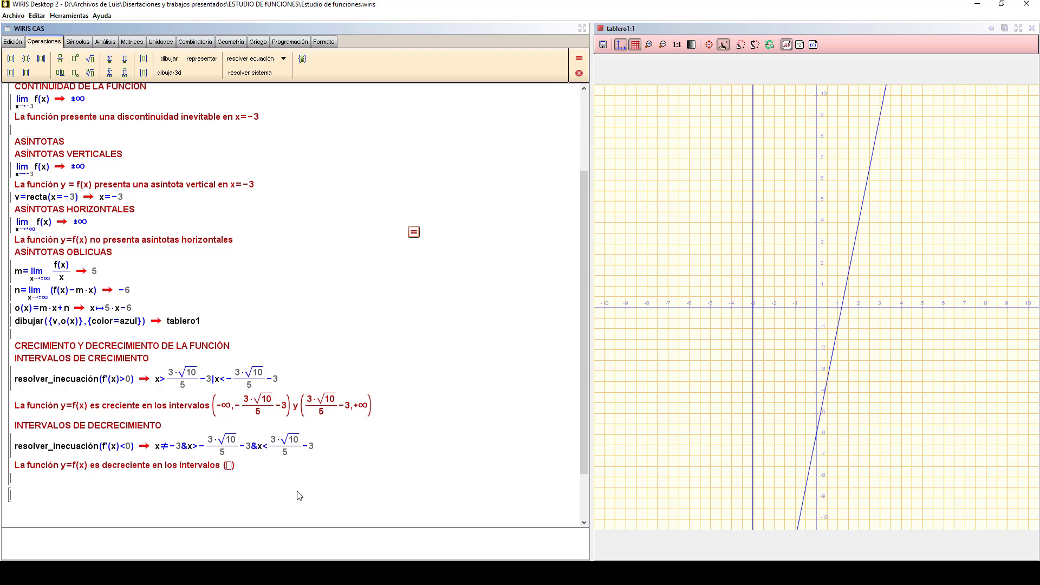
{"action": "key", "text": "ctrl+v"}
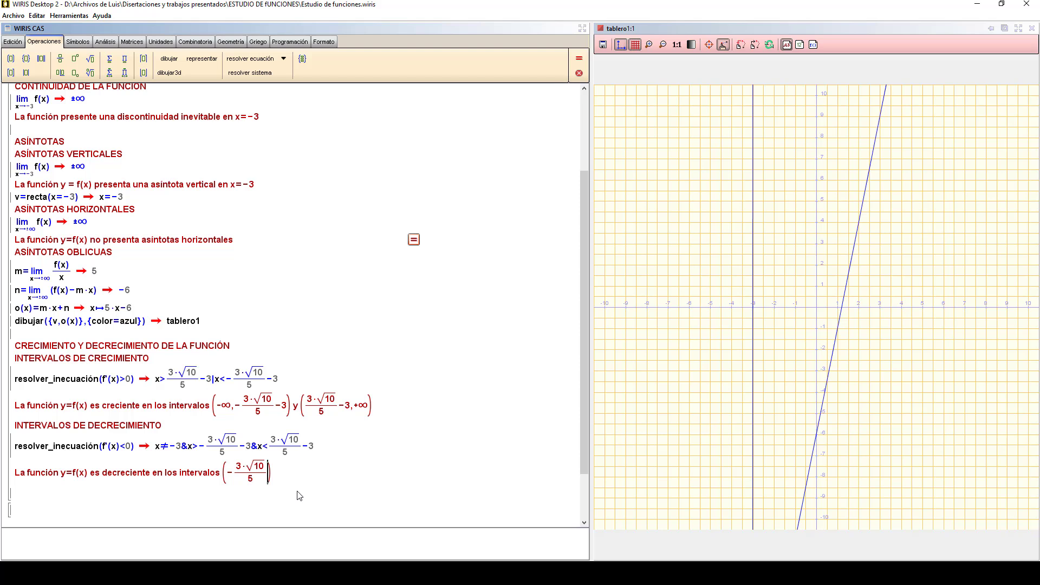
{"action": "type", "text": ",-3"}
Append "y" and the interval (−3, 3·√10/5−3) to the decrease comment, reusing the copied fraction without its minus sign
{"action": "left_click", "coordinate": [309, 473]}
{"action": "type", "text": "y"}
{"action": "left_click", "coordinate": [11, 58]}
{"action": "type", "text": "-3"}
{"action": "type", "text": ","}
{"action": "key", "text": "ctrl+v"}
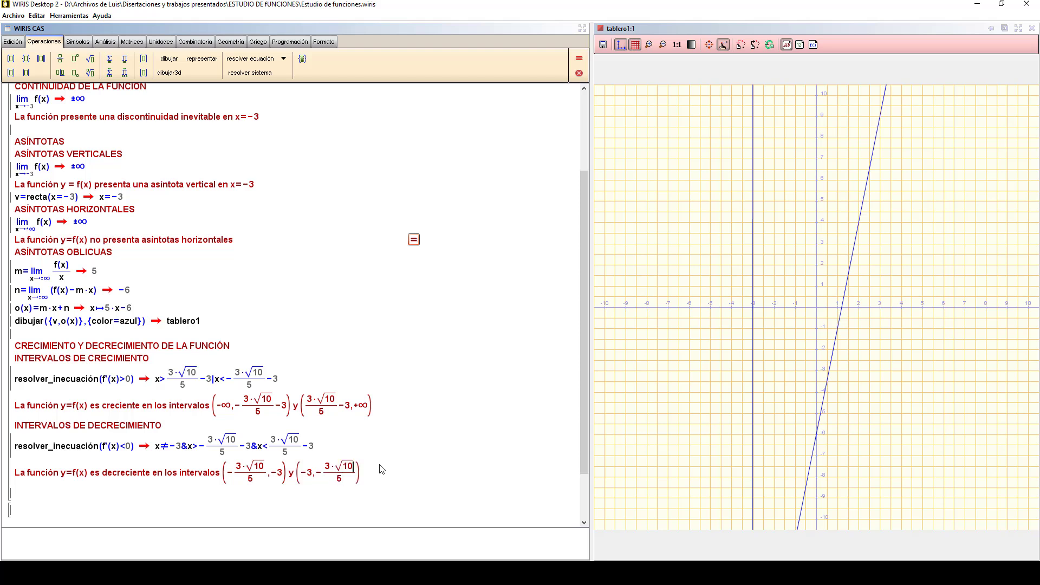
{"action": "key", "text": "Left"}
{"action": "key", "text": "BackSpace"}
{"action": "left_click", "coordinate": [350, 476]}
{"action": "type", "text": "-3"}
Complete the lower bound of the first decrease interval as −3·√10/5−3
{"action": "left_click", "coordinate": [267, 476]}
{"action": "type", "text": "-"}
{"action": "type", "text": "3"}
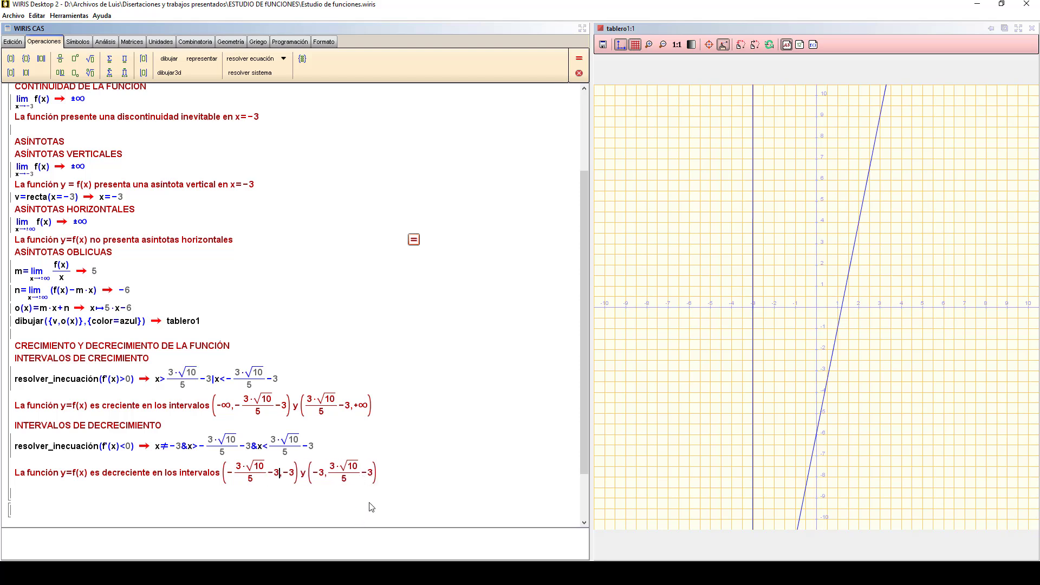
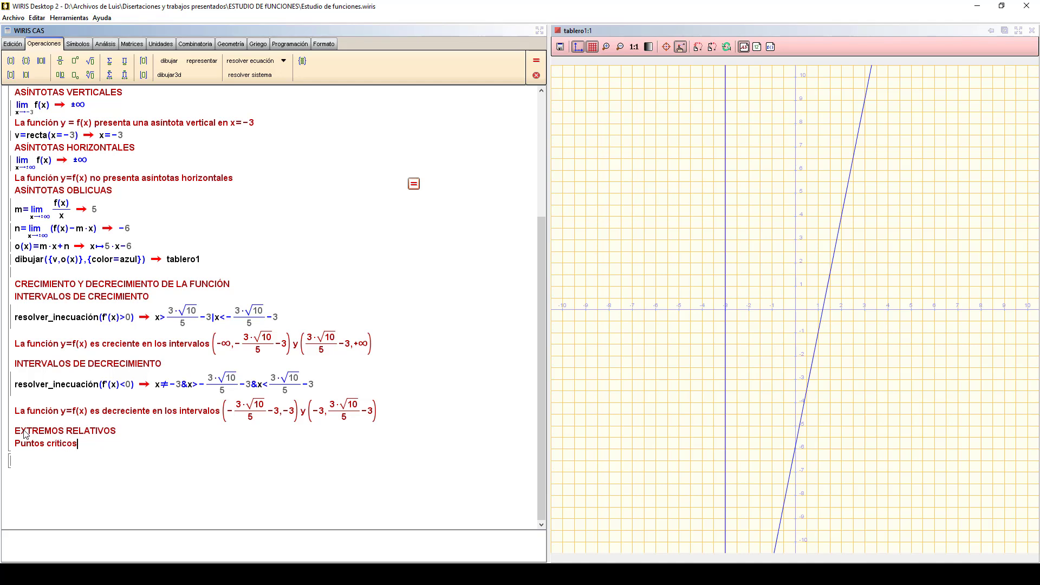
Enter resolver(f'(x)=0) under the "Puntos críticos" comment and calculate it
{"action": "key", "text": "Return"}
{"action": "type", "text": "resolver(f'(x)"}
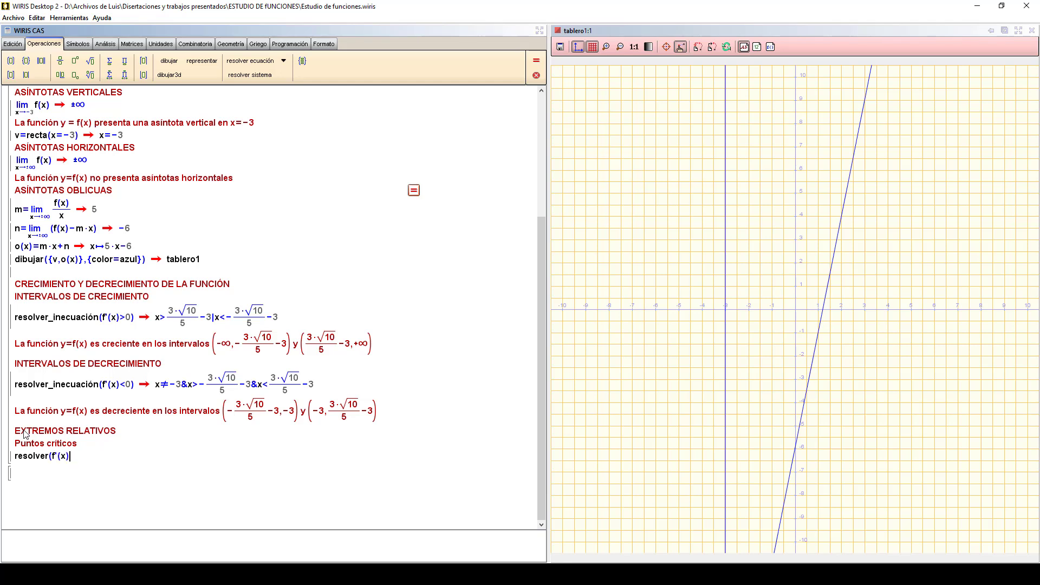
{"action": "type", "text": "=0)"}
{"action": "left_click", "coordinate": [414, 191]}
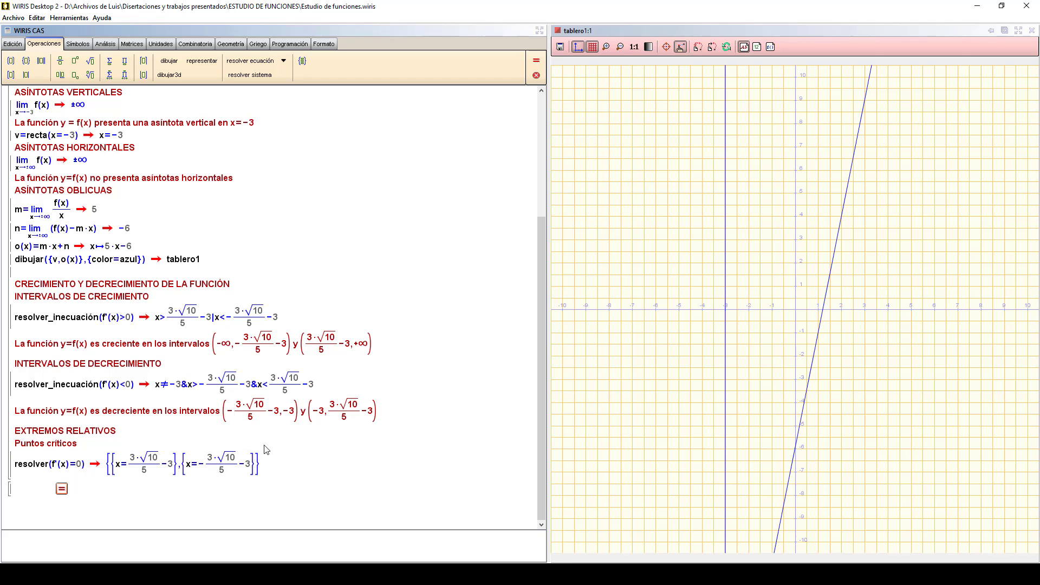
Evaluate f''(3·√10/5−3) on a new line, copying the argument from the first critical point
{"action": "left_click", "coordinate": [255, 467]}
{"action": "key", "text": "Return"}
{"action": "type", "text": "f''"}
{"action": "left_click", "coordinate": [14, 63]}
{"action": "left_click_drag", "start_coordinate": [133, 468], "coordinate": [175, 469]}
{"action": "key", "text": "ctrl+c"}
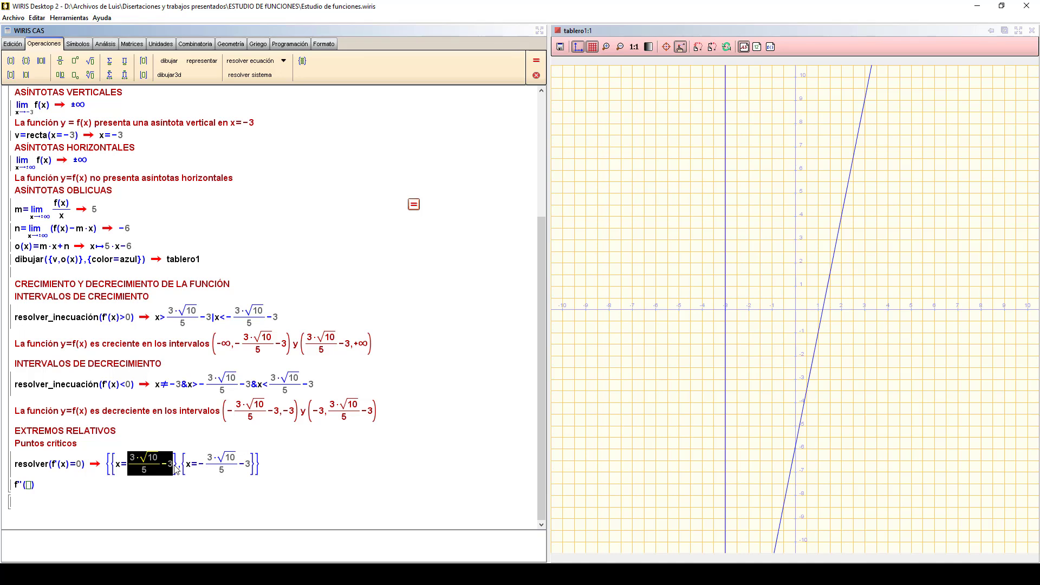
{"action": "left_click", "coordinate": [28, 486]}
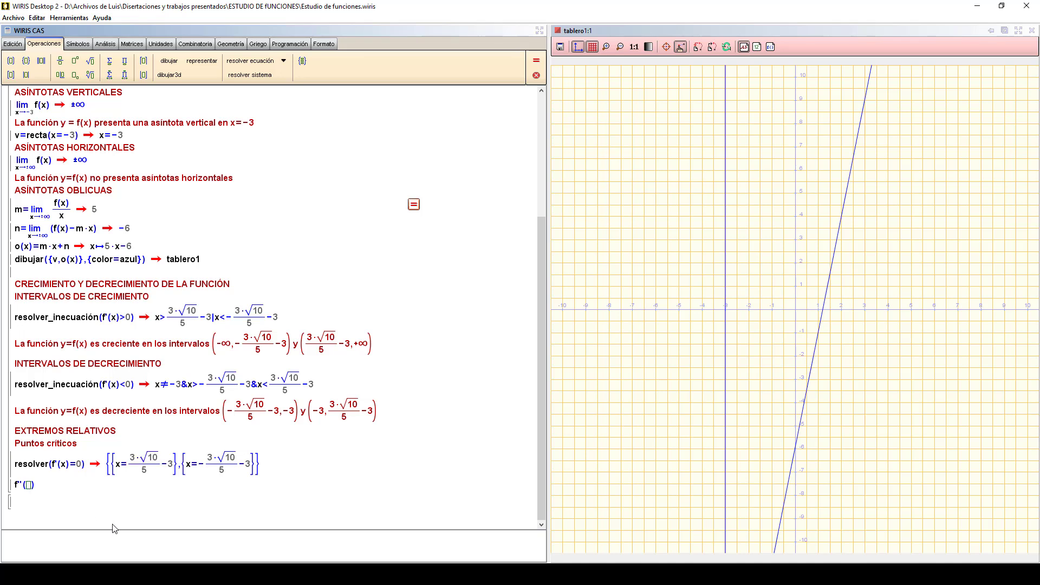
{"action": "type", "text": "3·√10/5−3"}
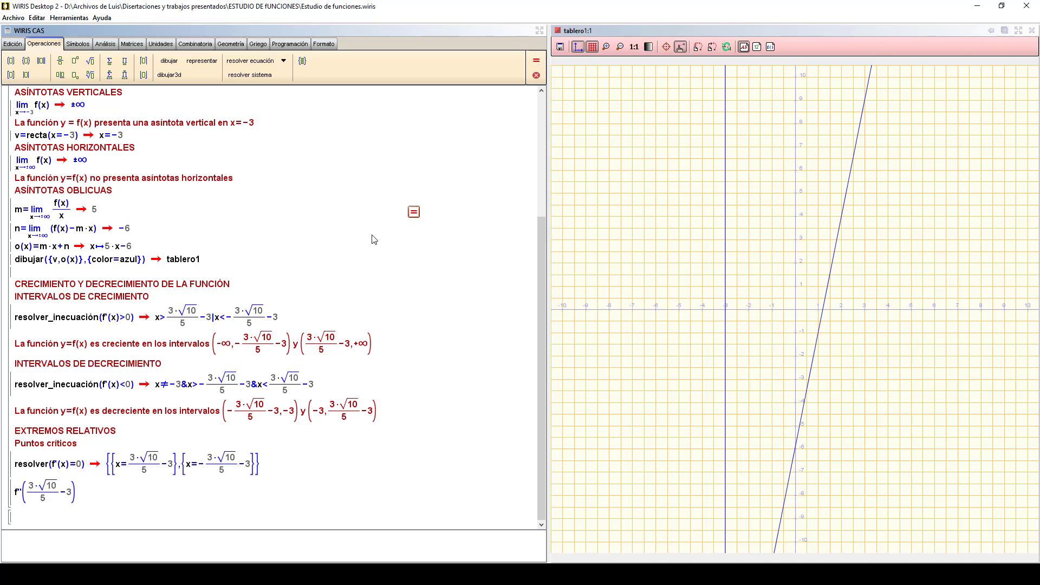
{"action": "left_click", "coordinate": [414, 212]}
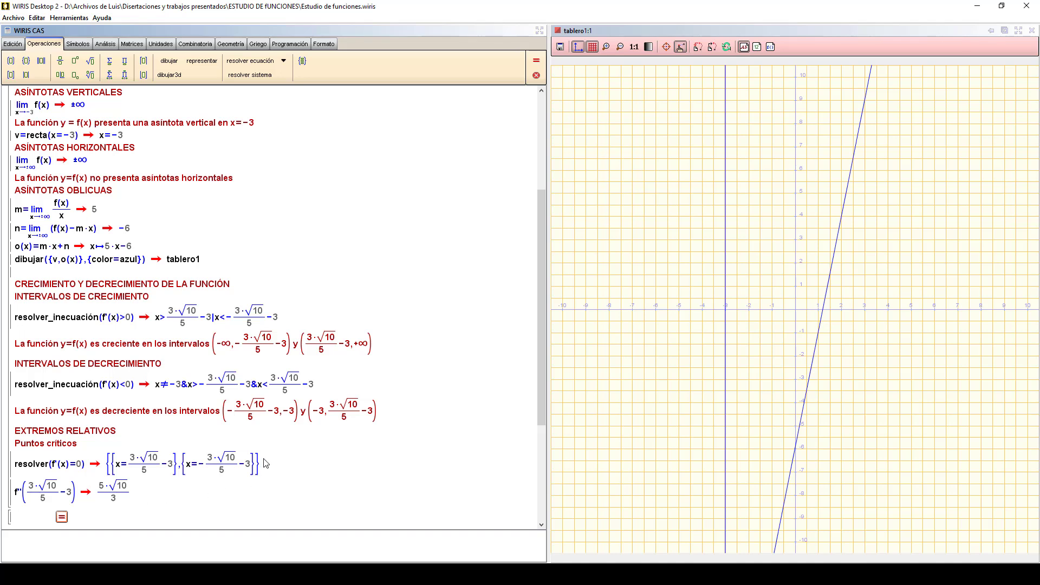
Evaluate f''(−3·√10/5−3) on the following line, reusing the copied critical point with a leading minus sign
{"action": "left_click", "coordinate": [151, 496]}
{"action": "key", "text": "Return"}
{"action": "type", "text": "f''("}
{"action": "left_click", "coordinate": [11, 61]}
{"action": "type", "text": "3·√10/5−3"}
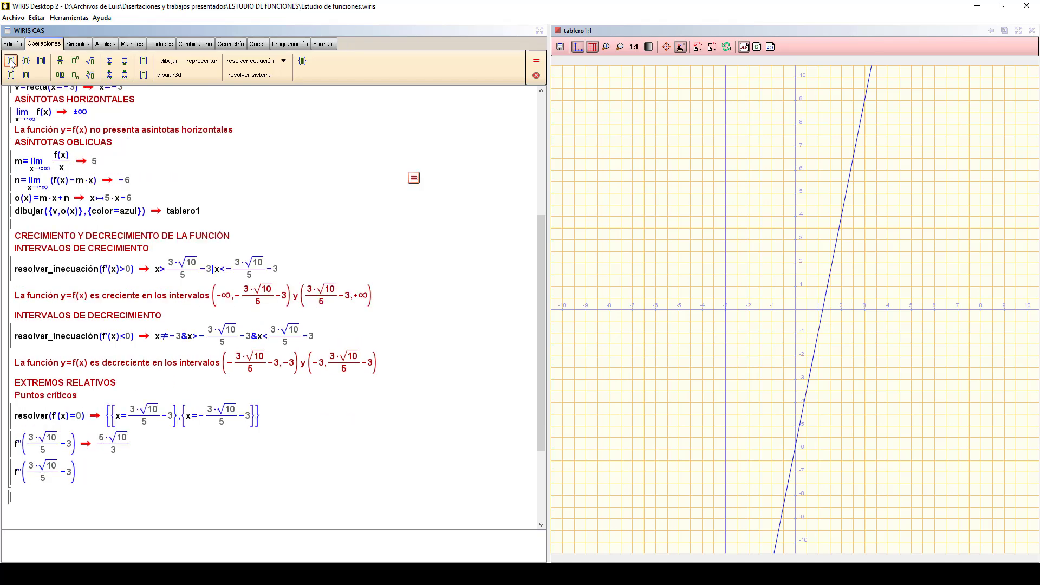
{"action": "key", "text": "Left"}
{"action": "key", "text": "Left"}
{"action": "key", "text": "Left"}
{"action": "key", "text": "Left"}
{"action": "key", "text": "Left"}
{"action": "key", "text": "Left"}
{"action": "key", "text": "Left"}
{"action": "key", "text": "Left"}
{"action": "type", "text": "-"}
{"action": "left_click", "coordinate": [413, 177]}
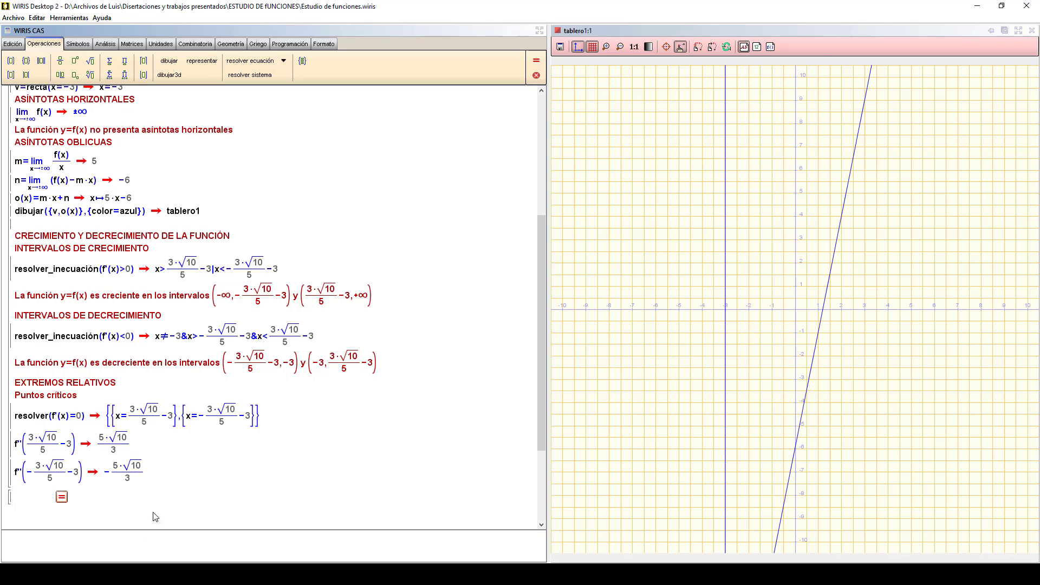
Add the comment "La función y=f(x) presenta un mínimo en x=3·√10/5−3" below the second-derivative results
{"action": "left_click", "coordinate": [166, 476]}
{"action": "key", "text": "Return"}
{"action": "scroll", "coordinate": [372, 528], "scroll_direction": "down", "scroll_amount": 2}
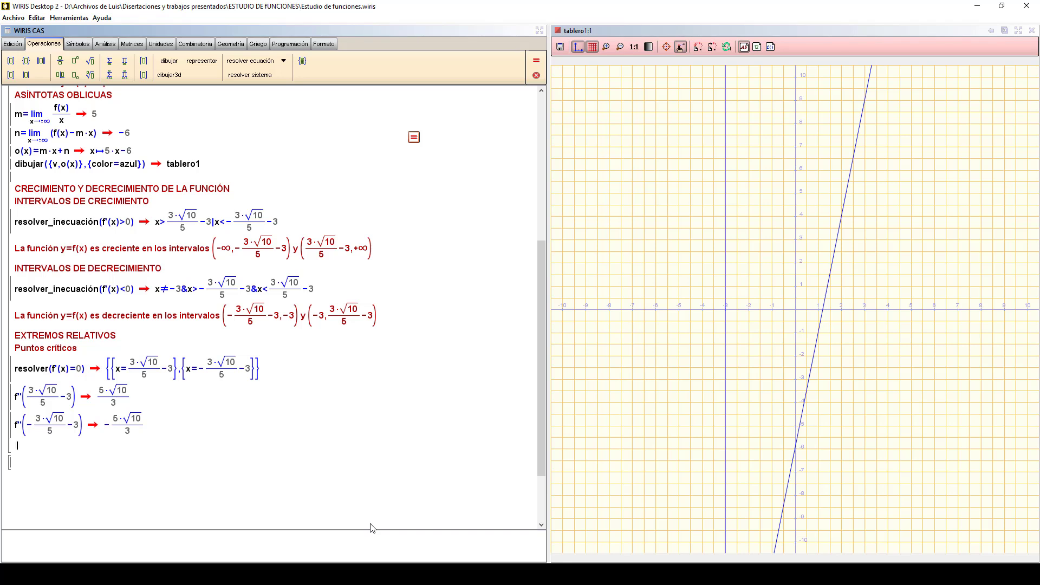
{"action": "type", "text": "La f"}
{"action": "type", "text": "unci"}
{"action": "type", "text": "ón "}
{"action": "type", "text": "y=f"}
{"action": "type", "text": "(9"}
{"action": "key", "text": "BackSpace"}
{"action": "key", "text": "BackSpace"}
{"action": "type", "text": "(x) presenta "}
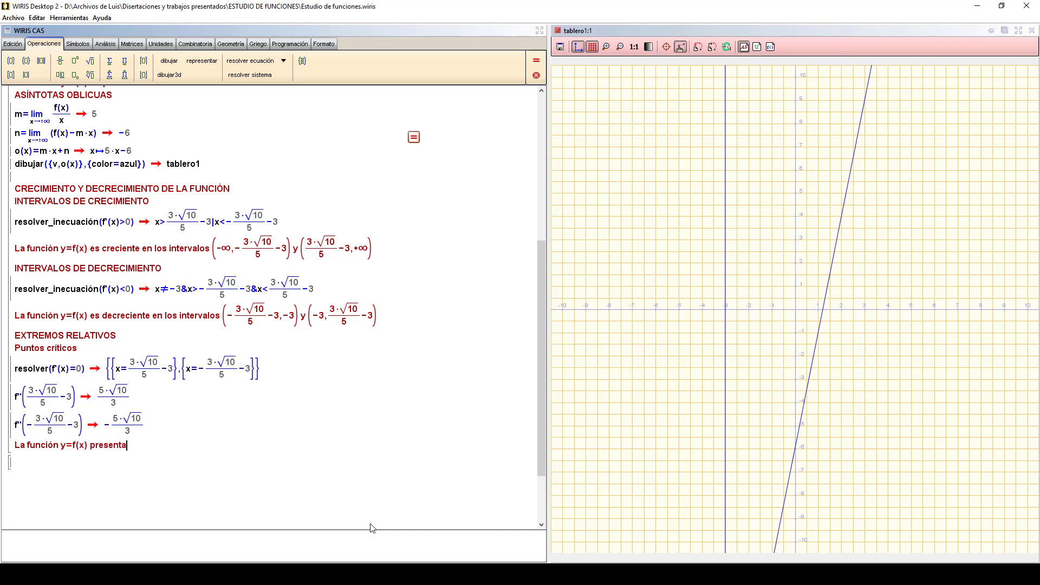
{"action": "type", "text": "un mínimo en x="}
{"action": "key", "text": "ctrl+v"}
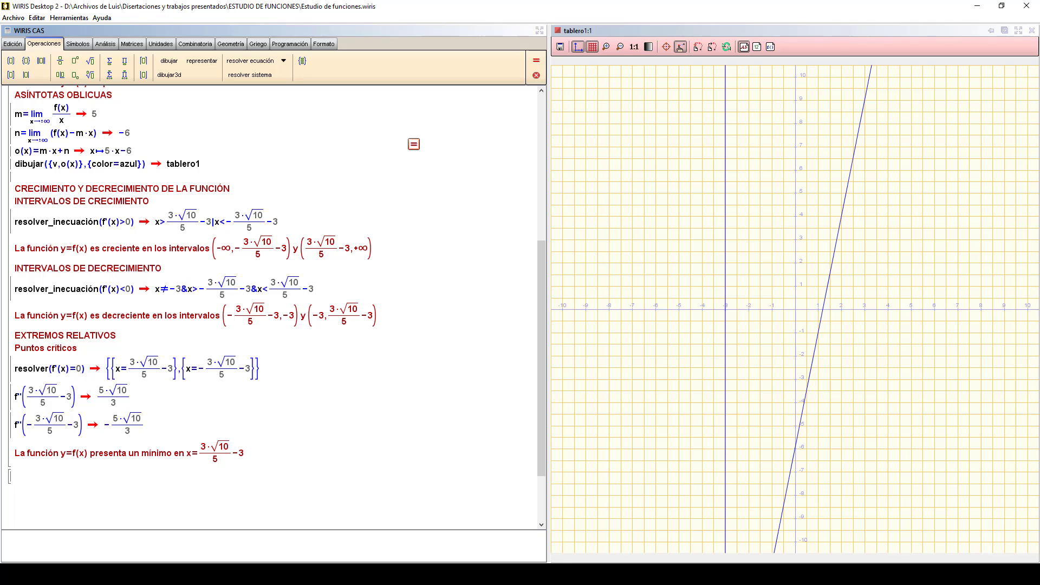
Add the comment "La función y=f(x) presenta un máximo en x=−3·√10/5−3" below the minimum comment
{"action": "key", "text": "Return"}
{"action": "type", "text": "La función y=f(x)"}
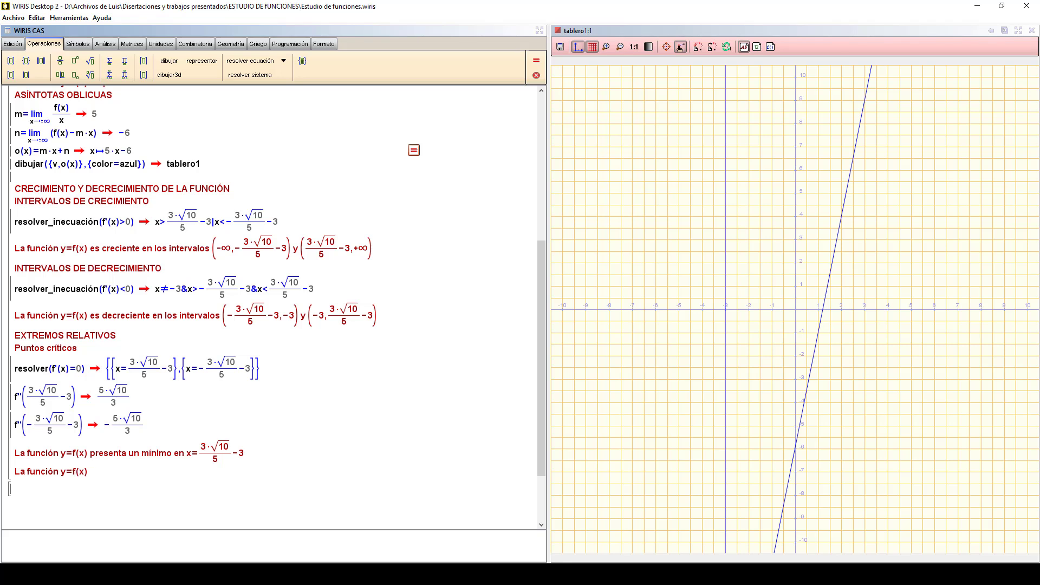
{"action": "type", "text": " presenta un máximo en x="}
{"action": "key", "text": "ctrl+v"}
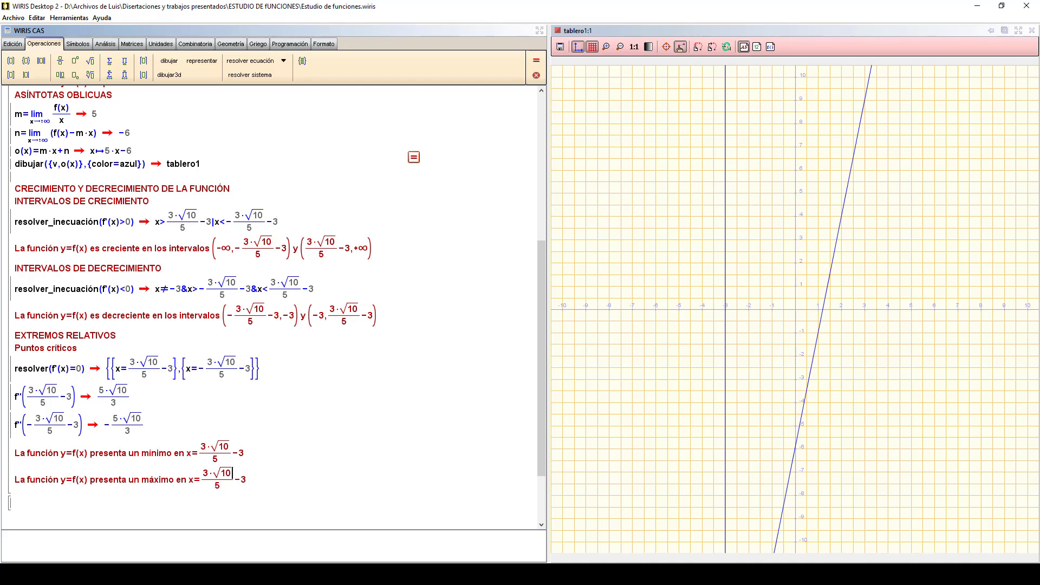
{"action": "left_click", "coordinate": [215, 473]}
Define the minimum point as N=punto(3·√10/5−3,f(3·√10/5−3)) on a new line
{"action": "key", "text": "Return"}
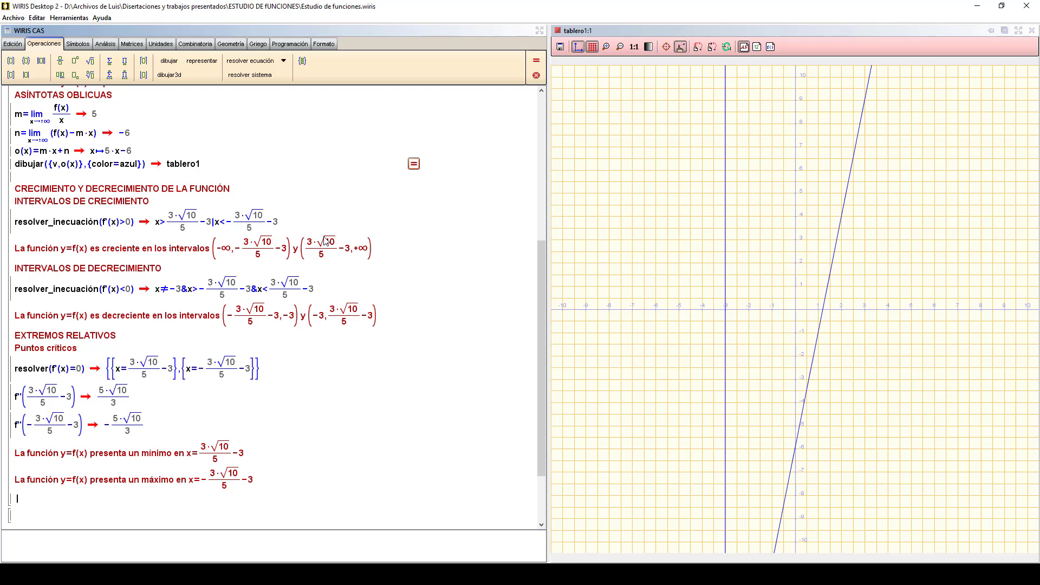
{"action": "type", "text": "N=punto("}
{"action": "key", "text": "ctrl+v"}
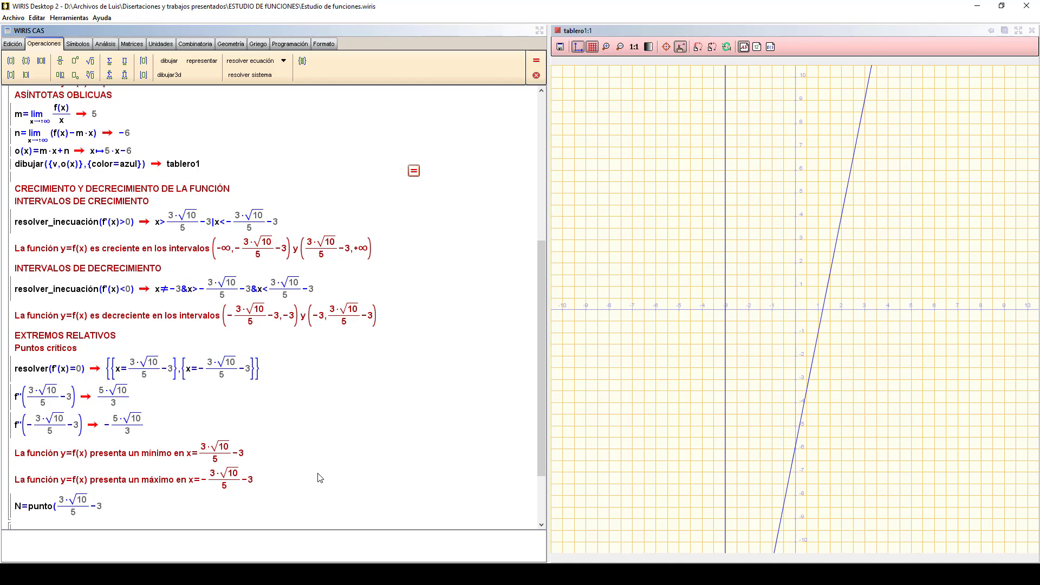
{"action": "type", "text": ","}
{"action": "type", "text": "f"}
{"action": "left_click", "coordinate": [11, 60]}
{"action": "type", "text": "3·√10/5−3"}
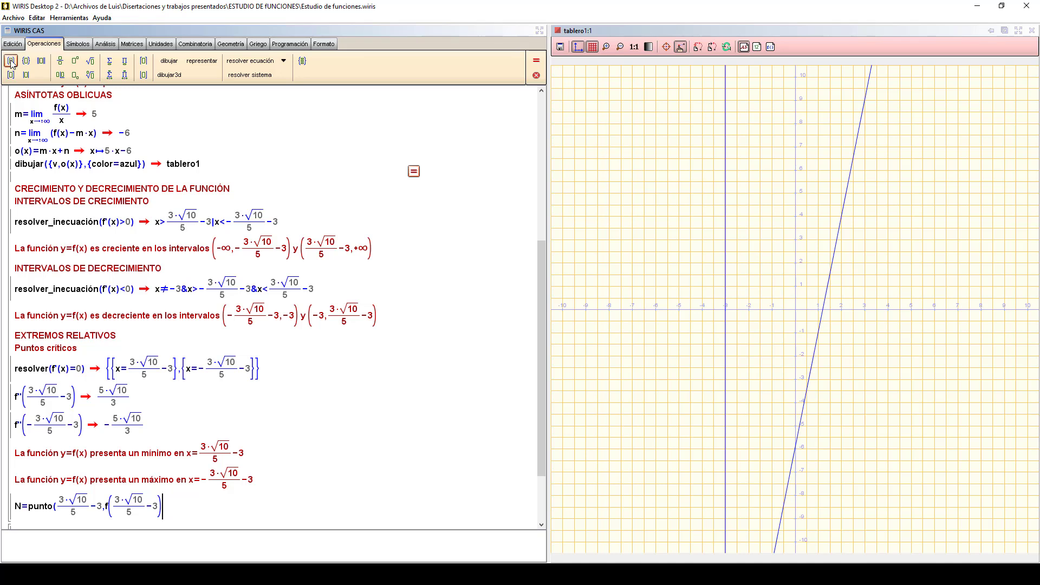
{"action": "type", "text": ")"}
Define the maximum point as M=punto(−3·√10/5−3,f(−3·√10/5−3)) below N, reusing the copied expression with leading minus signs
{"action": "key", "text": "Return"}
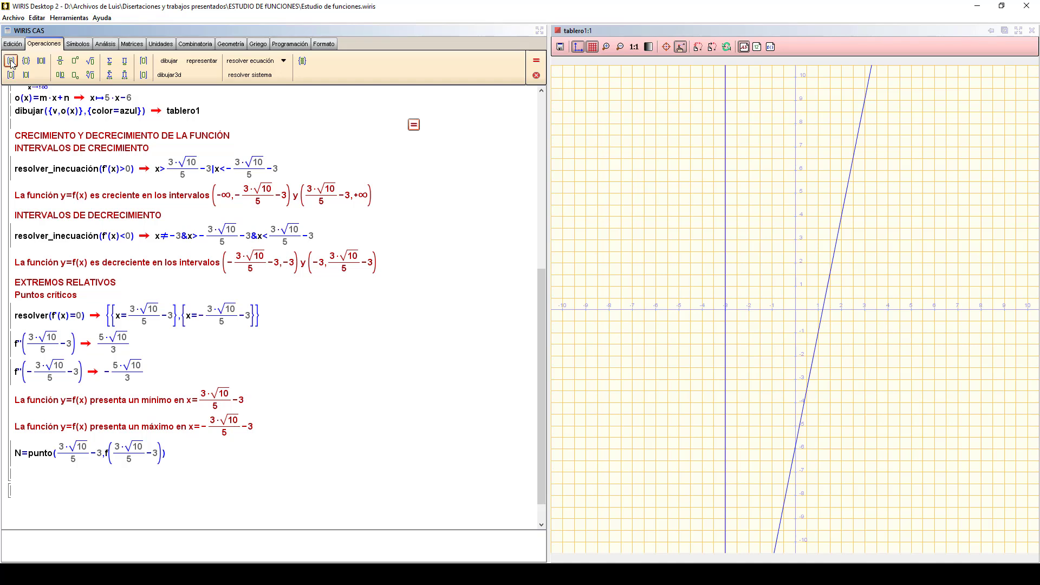
{"action": "type", "text": "M=punto("}
{"action": "key", "text": "ctrl+v"}
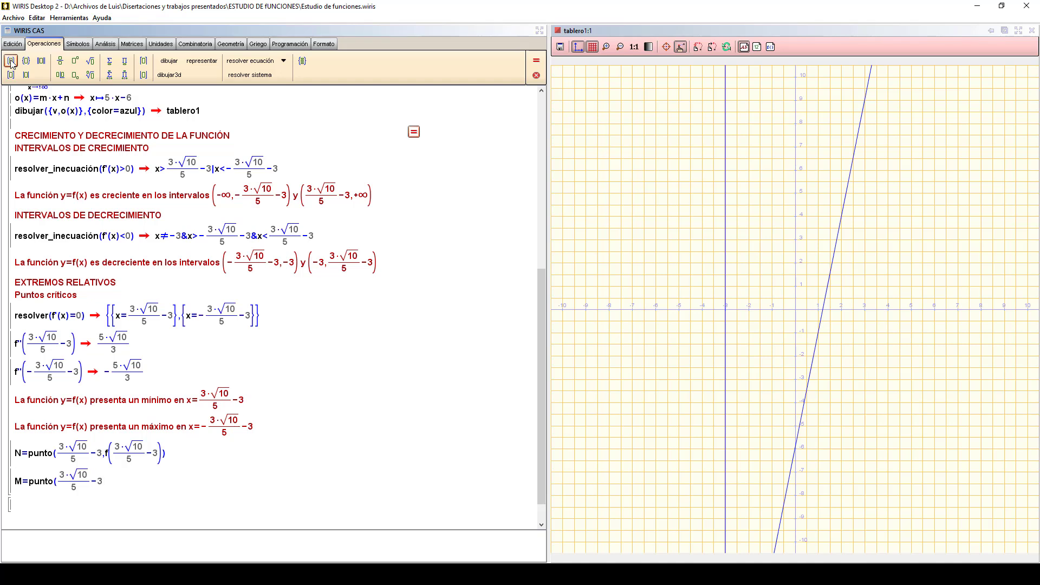
{"action": "key", "text": "Left"}
{"action": "key", "text": "Left"}
{"action": "key", "text": "Left"}
{"action": "key", "text": "Left"}
{"action": "key", "text": "Left"}
{"action": "key", "text": "Left"}
{"action": "key", "text": "Left"}
{"action": "type", "text": "-"}
{"action": "key", "text": "Down"}
{"action": "type", "text": "f"}
{"action": "left_click", "coordinate": [11, 61]}
{"action": "key", "text": "ctrl+v"}
{"action": "key", "text": "Left"}
{"action": "key", "text": "Left"}
{"action": "key", "text": "Left"}
{"action": "key", "text": "Left"}
{"action": "key", "text": "Left"}
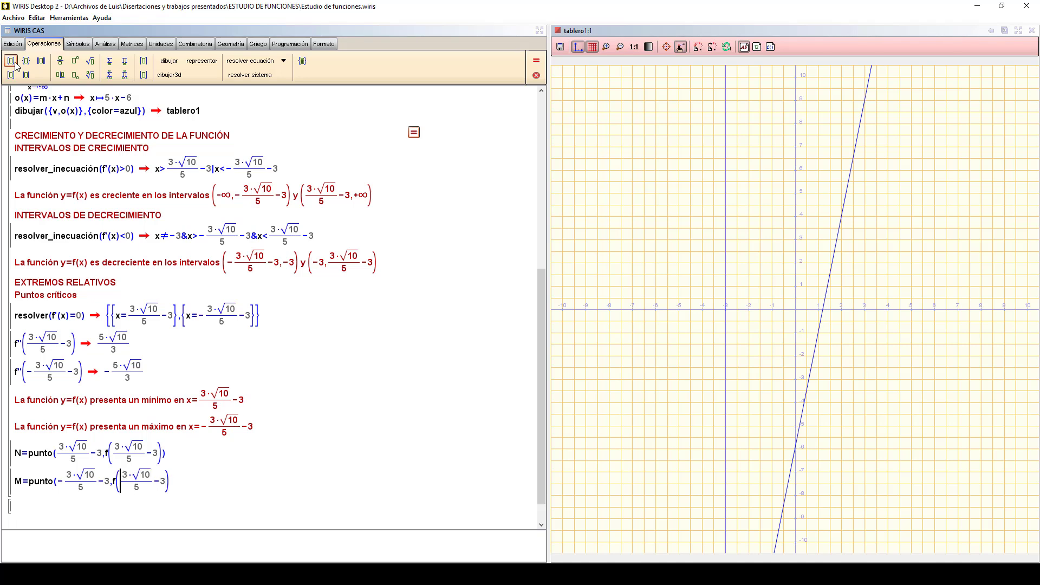
{"action": "type", "text": "-3"}
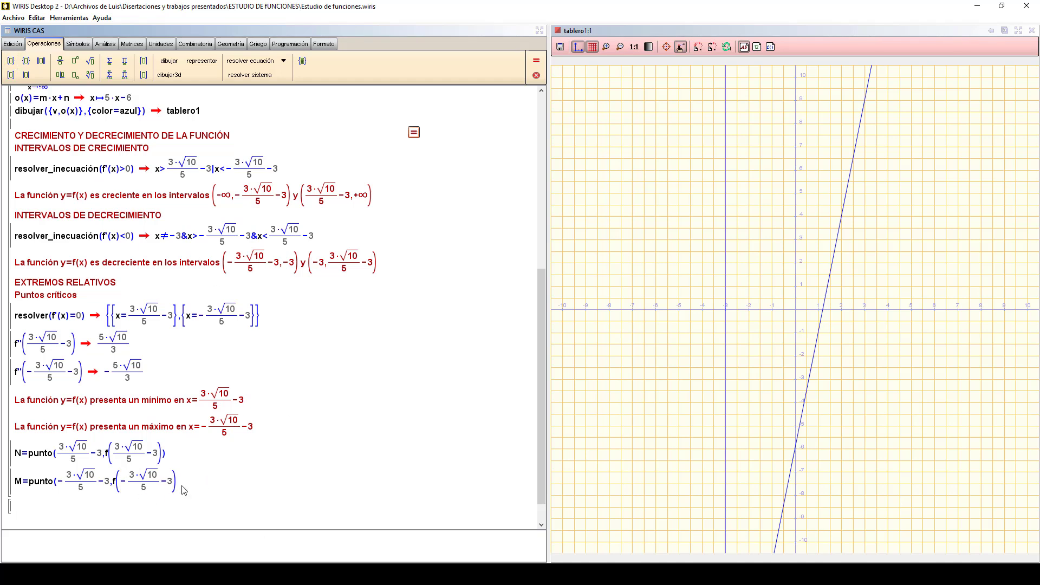
{"action": "type", "text": ")"}
Add the comment "N es el minimo y M es el máximo" below the point definitions
{"action": "key", "text": "Return"}
{"action": "type", "text": "N es el m"}
{"action": "type", "text": "inimo"}
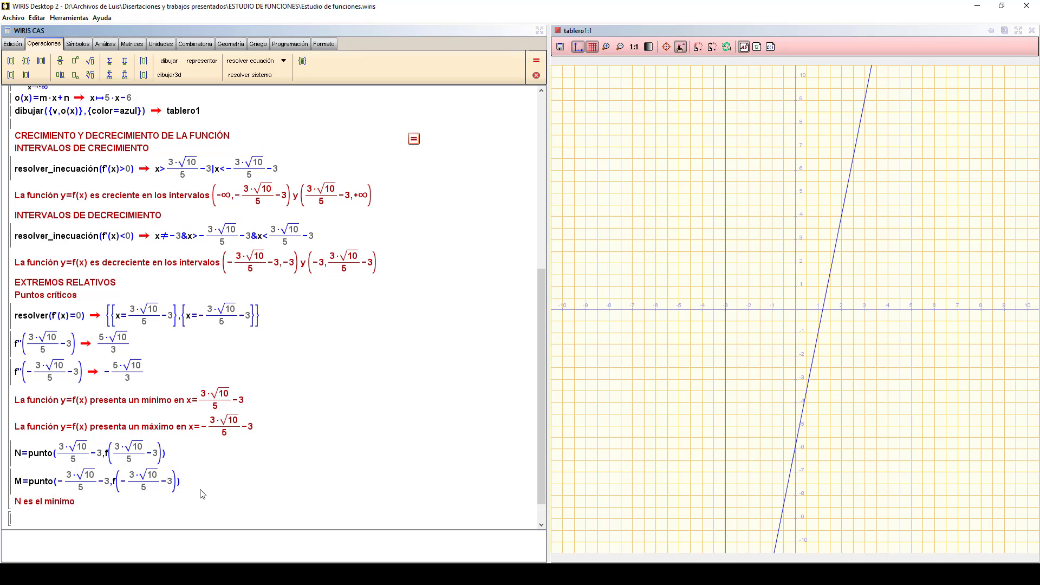
{"action": "type", "text": " y M es el máximo"}
Enter dibujar({N,M},{color=rojo}) below the comment and calculate it to plot both extrema in red
{"action": "key", "text": "Return"}
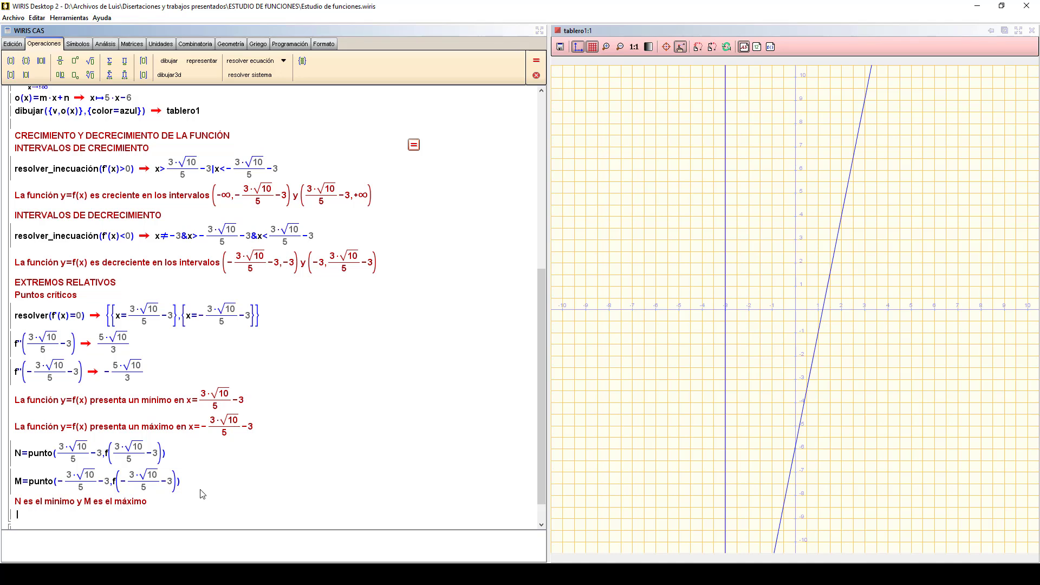
{"action": "type", "text": "dibujar("}
{"action": "type", "text": "{N,M},{color=rojo})"}
{"action": "left_click", "coordinate": [415, 148]}
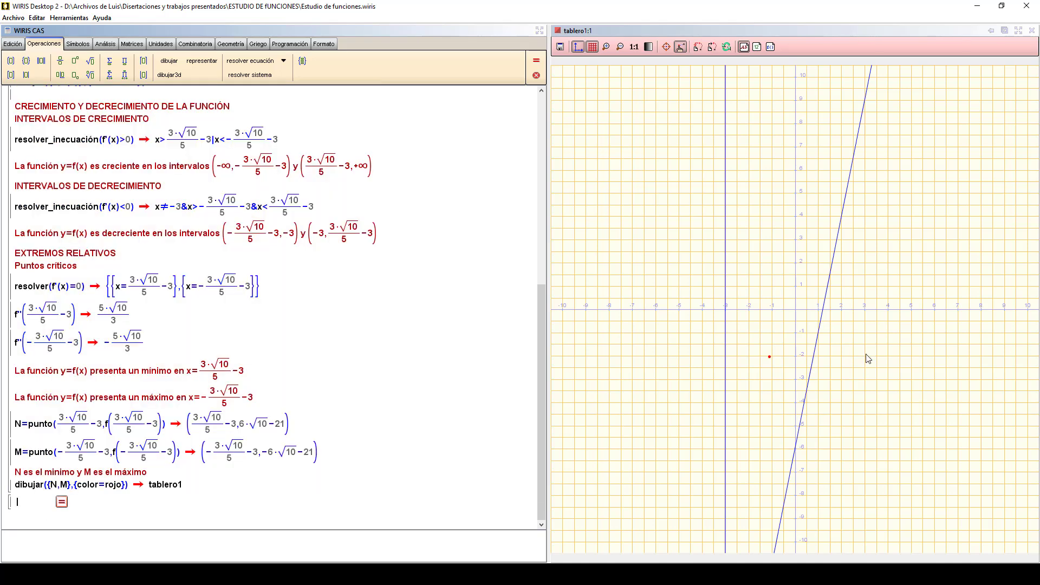
{"action": "mouse_move", "coordinate": [773, 362]}
{"action": "left_click", "coordinate": [621, 48]}
{"action": "left_click", "coordinate": [621, 47]}
{"action": "left_click", "coordinate": [621, 47]}
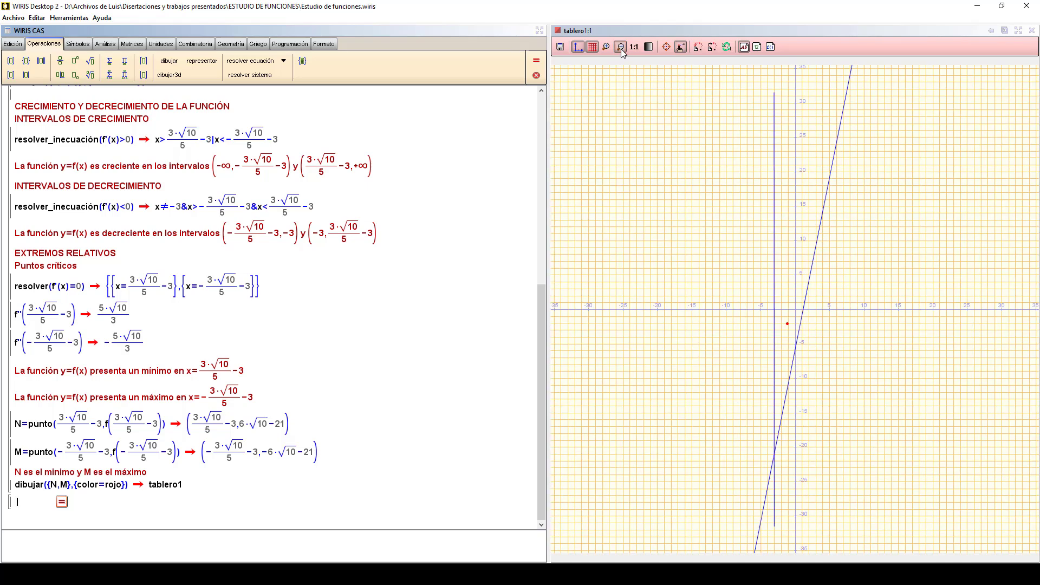
Add the heading "INTERVALOS DE CONCAVIDAD Y CONVEXIDAD; Y PUNTOS DE INFLEXIÓN" below the command that draws the extrema
{"action": "left_click", "coordinate": [621, 47]}
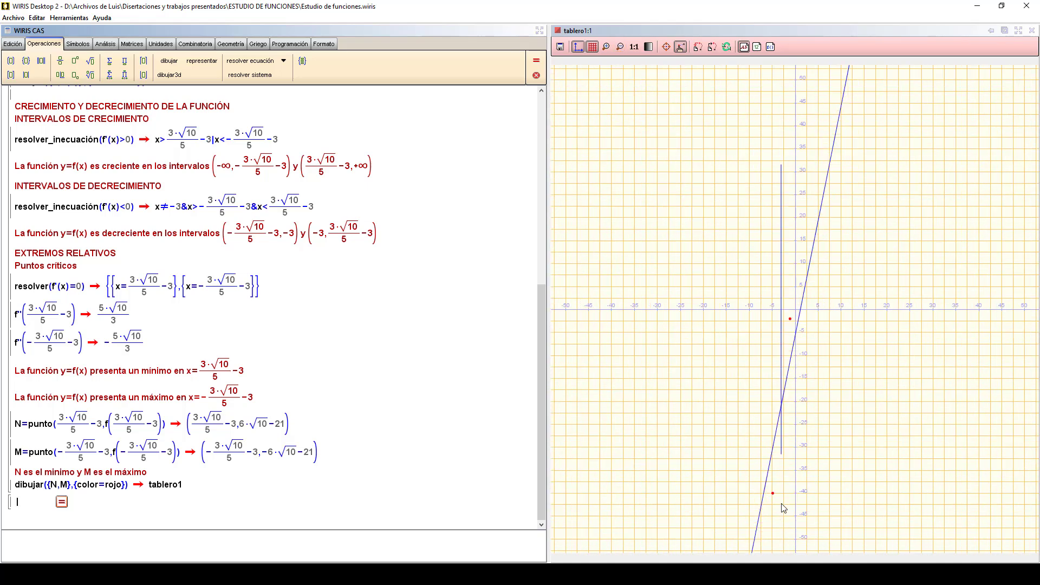
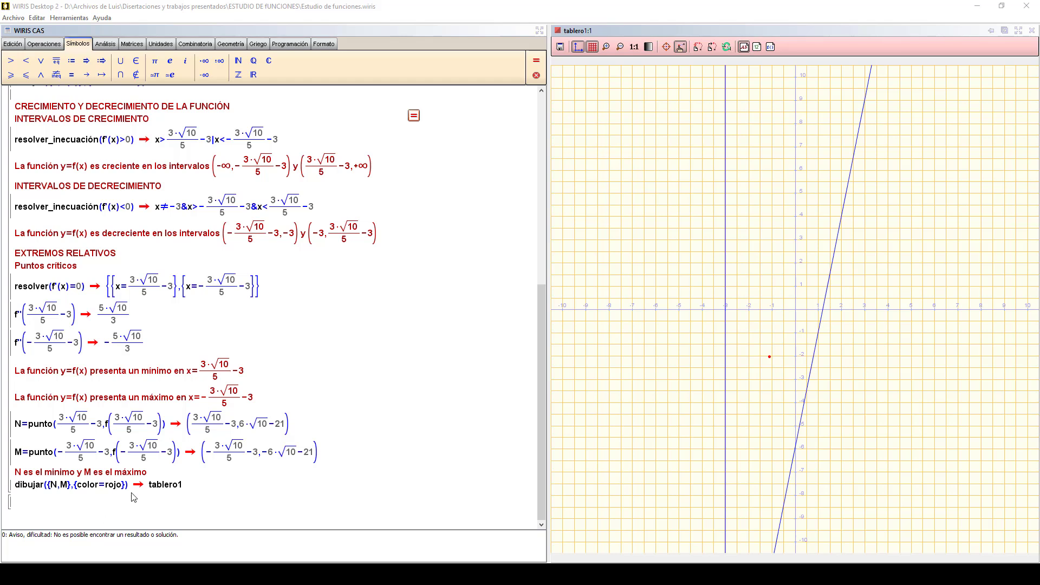
{"action": "left_click", "coordinate": [132, 491]}
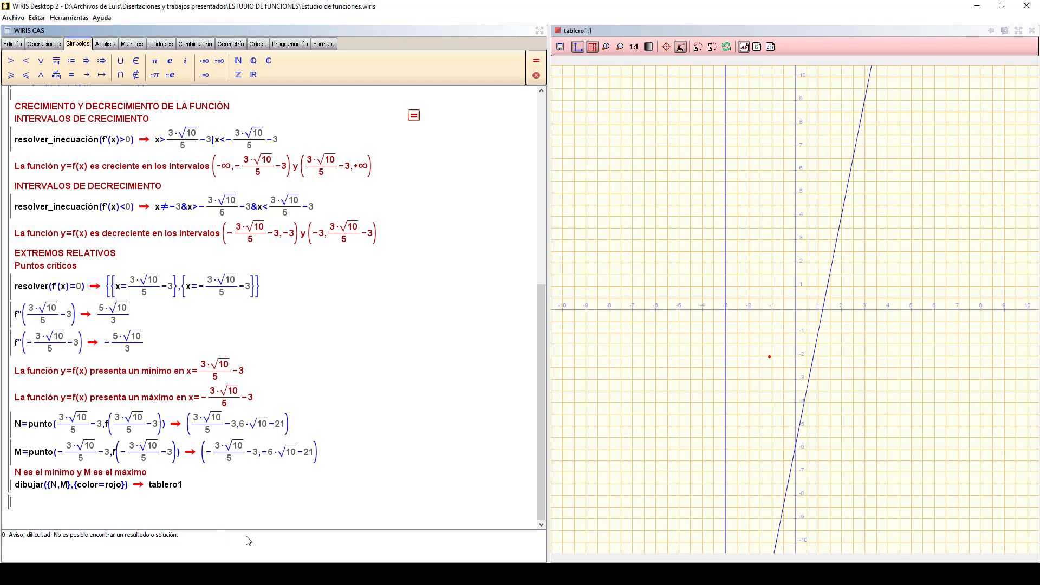
{"action": "key", "text": "Return"}
{"action": "key", "text": "Return"}
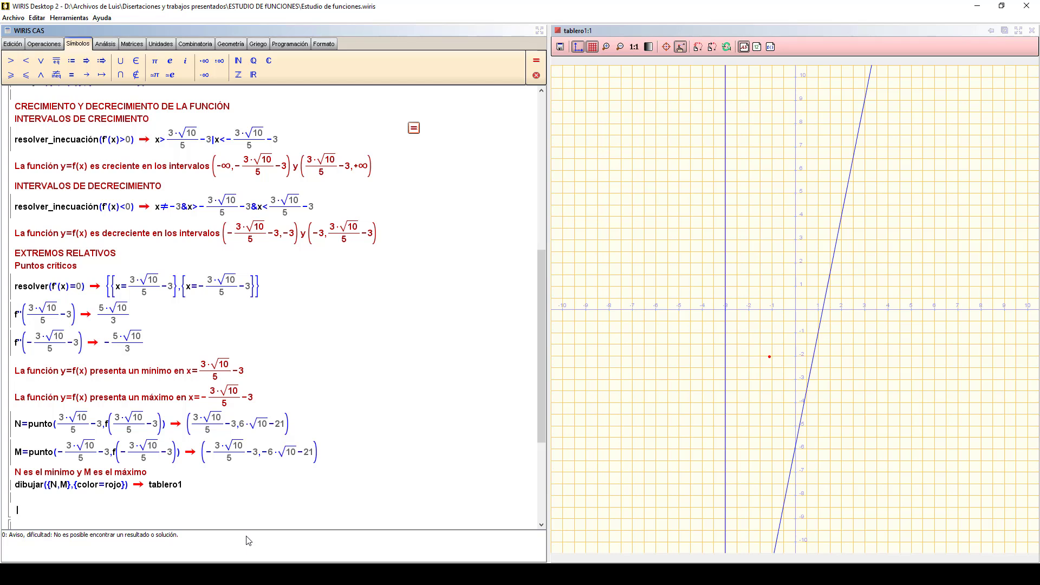
{"action": "type", "text": "INTERVALOS DE CONCAV"}
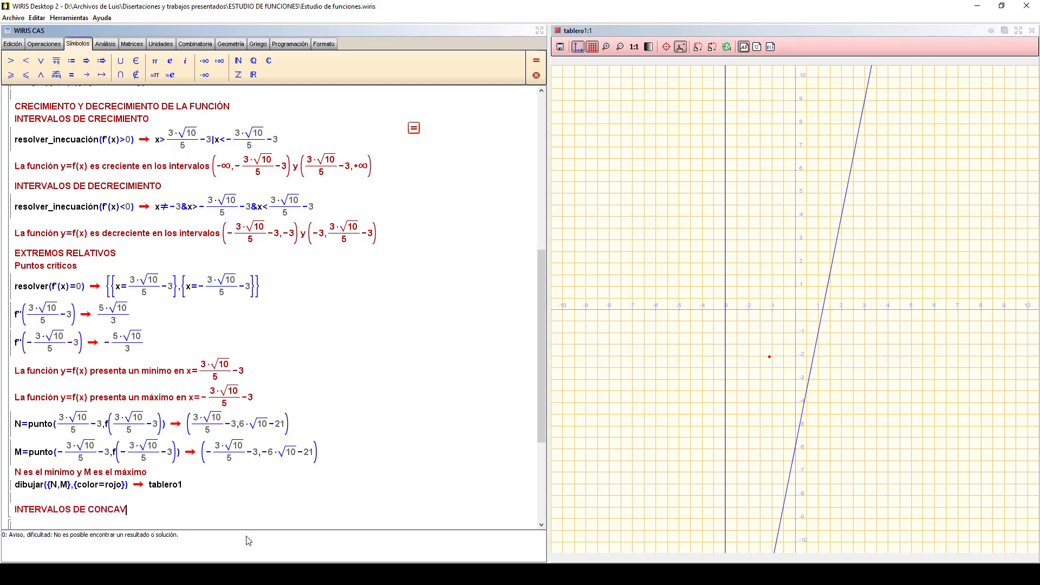
{"action": "type", "text": "IDAD Y CONVEXIDAD"}
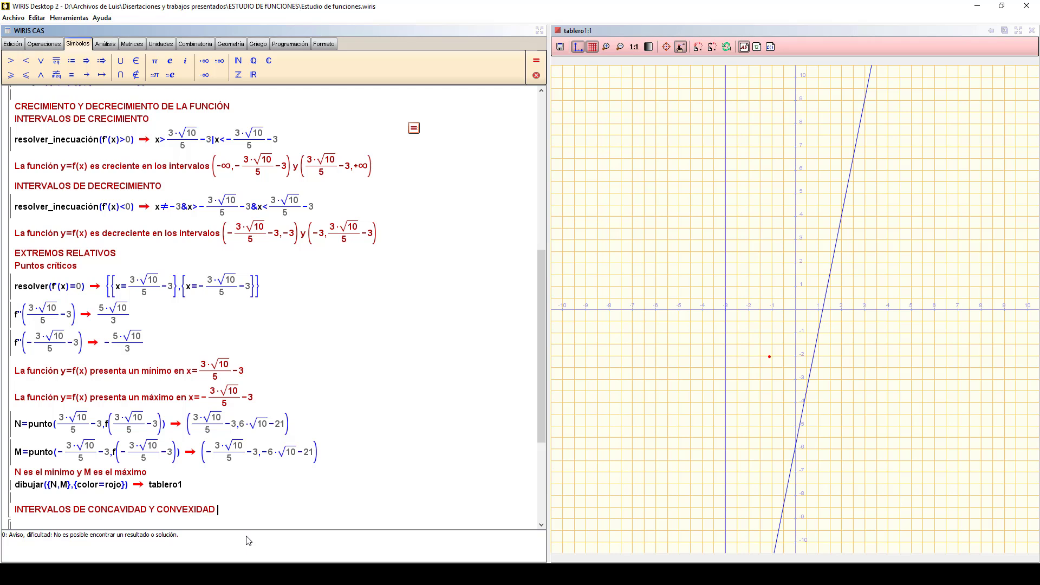
{"action": "type", "text": " Y"}
{"action": "key", "text": "BackSpace"}
{"action": "key", "text": "BackSpace"}
{"action": "type", "text": "; Y PUNTOS DE INFLEXIÓN"}
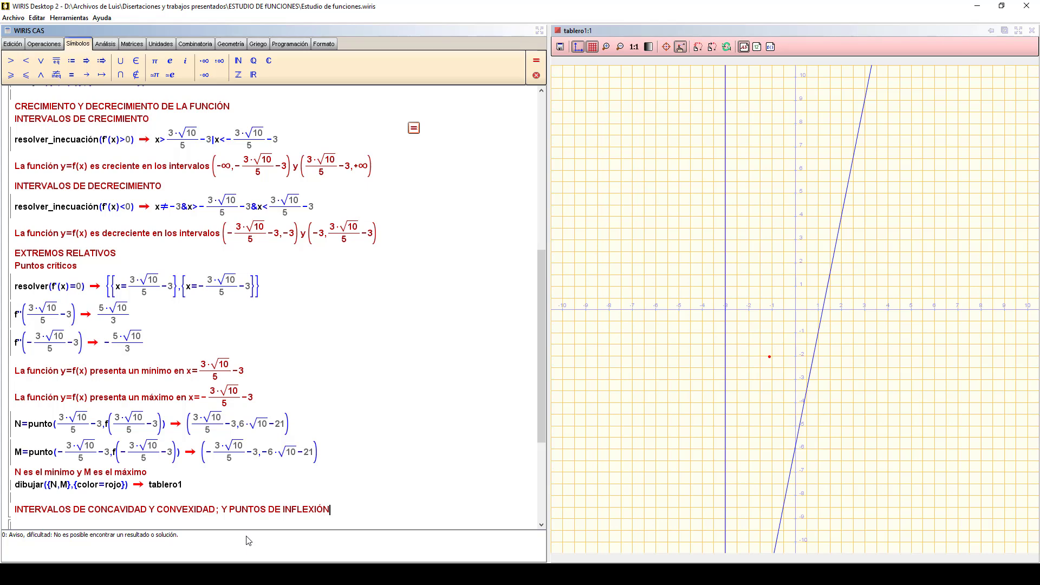
{"action": "key", "text": "Return"}
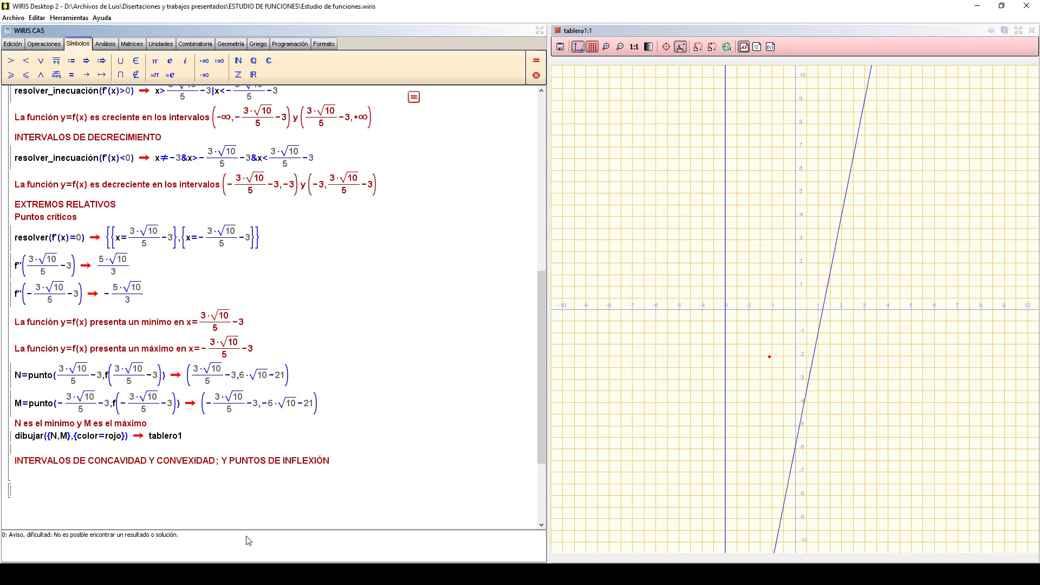
Add the subheading "Intervalos de concavidad" and calculate resolver_inecuacion(f''(x)<0) beneath it
{"action": "type", "text": "Intervalos de concavidad"}
{"action": "key", "text": "Return"}
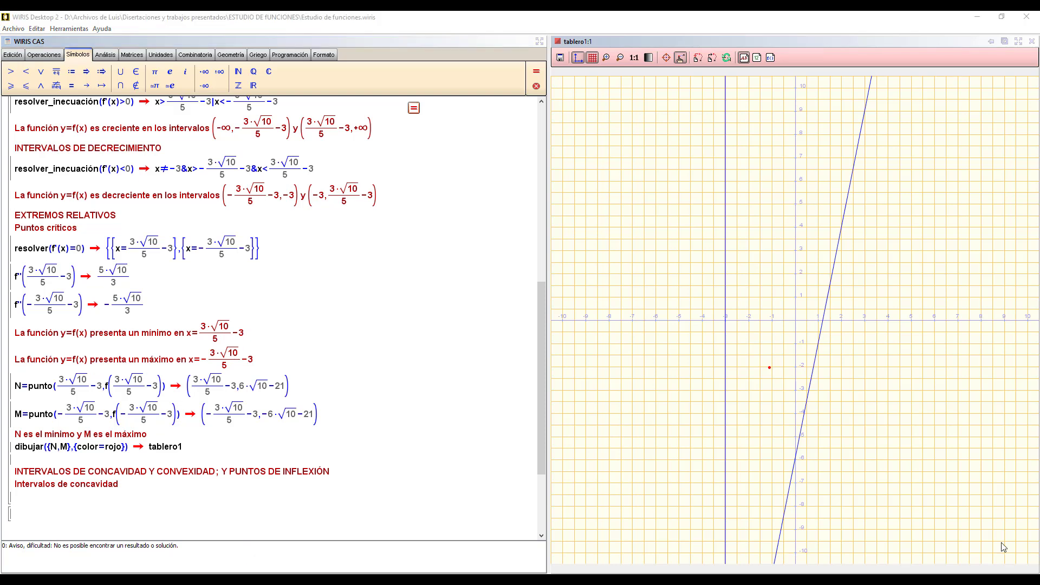
{"action": "left_click", "coordinate": [79, 503]}
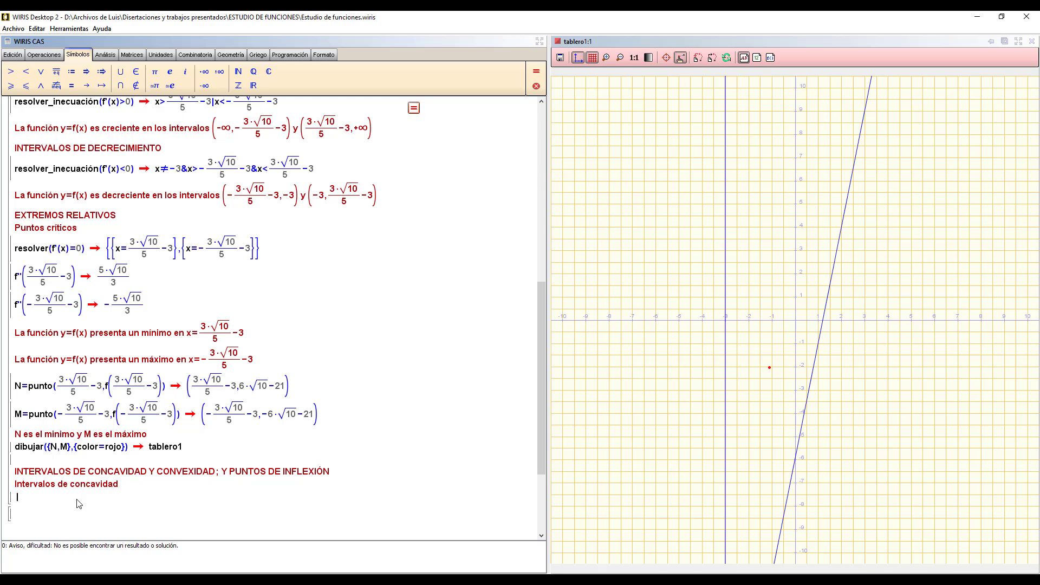
{"action": "type", "text": "resolver_inecuacion(f''(x)<0)"}
{"action": "left_click", "coordinate": [413, 109]}
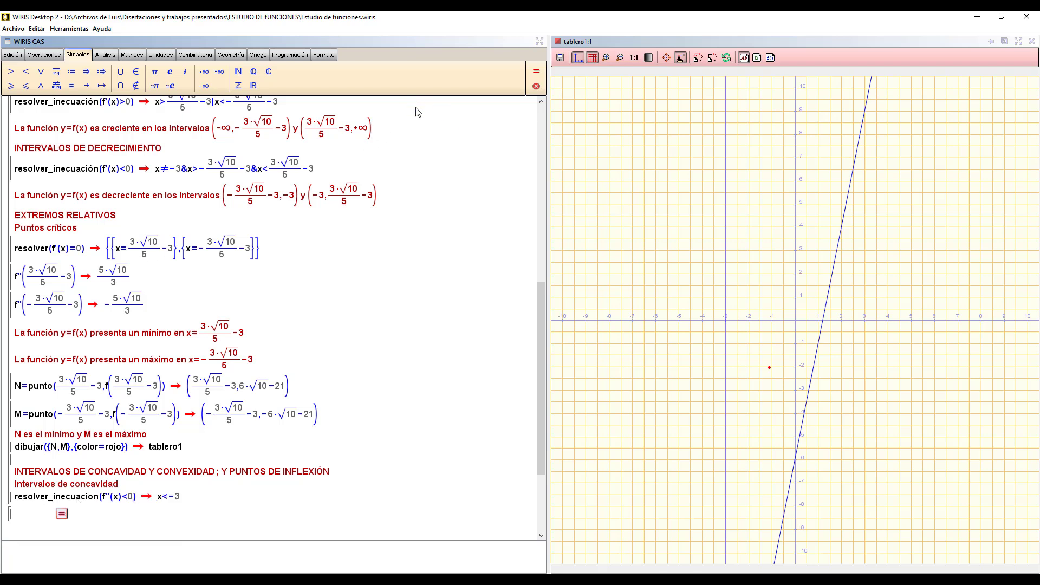
Add the comment "La función y=f(x) es cóncava en el intervalo (−∞,−3)" below the concavity result
{"action": "left_click", "coordinate": [189, 497]}
{"action": "key", "text": "Return"}
{"action": "type", "text": "La función y=f(x)"}
{"action": "type", "text": "presenta"}
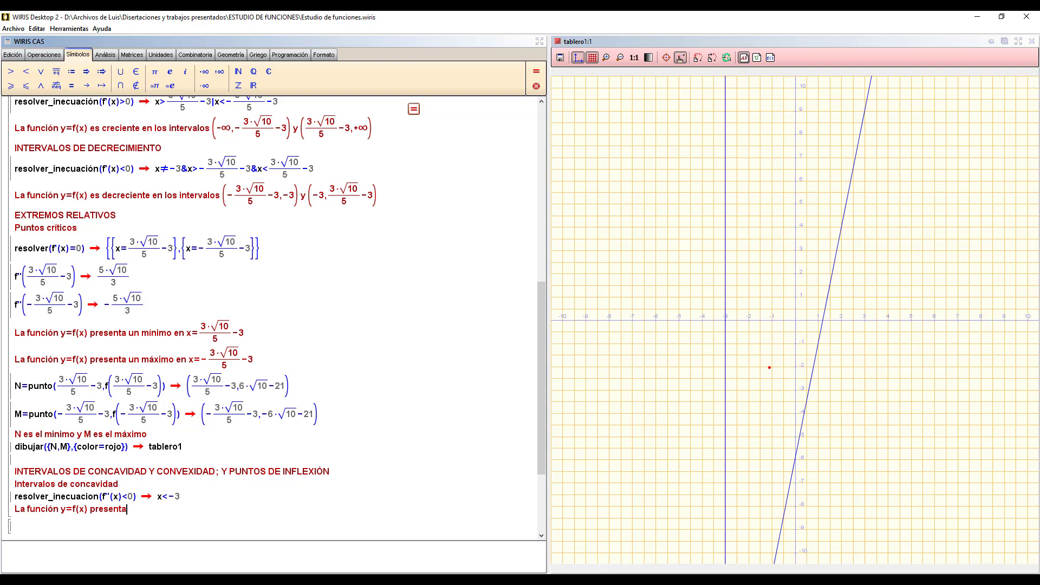
{"action": "key", "text": "BackSpace"}
{"action": "key", "text": "BackSpace"}
{"action": "key", "text": "BackSpace"}
{"action": "key", "text": "BackSpace"}
{"action": "key", "text": "BackSpace"}
{"action": "key", "text": "BackSpace"}
{"action": "key", "text": "BackSpace"}
{"action": "key", "text": "BackSpace"}
{"action": "type", "text": "es cóncava en el intervalo ("}
{"action": "left_click", "coordinate": [204, 86]}
{"action": "type", "text": ",-"}
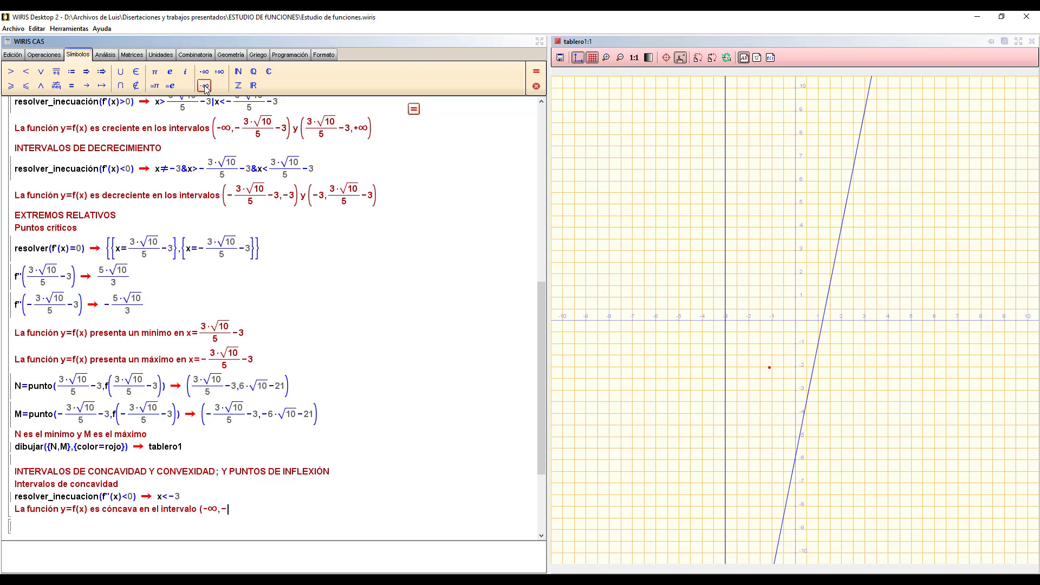
{"action": "type", "text": "3)"}
{"action": "key", "text": "Return"}
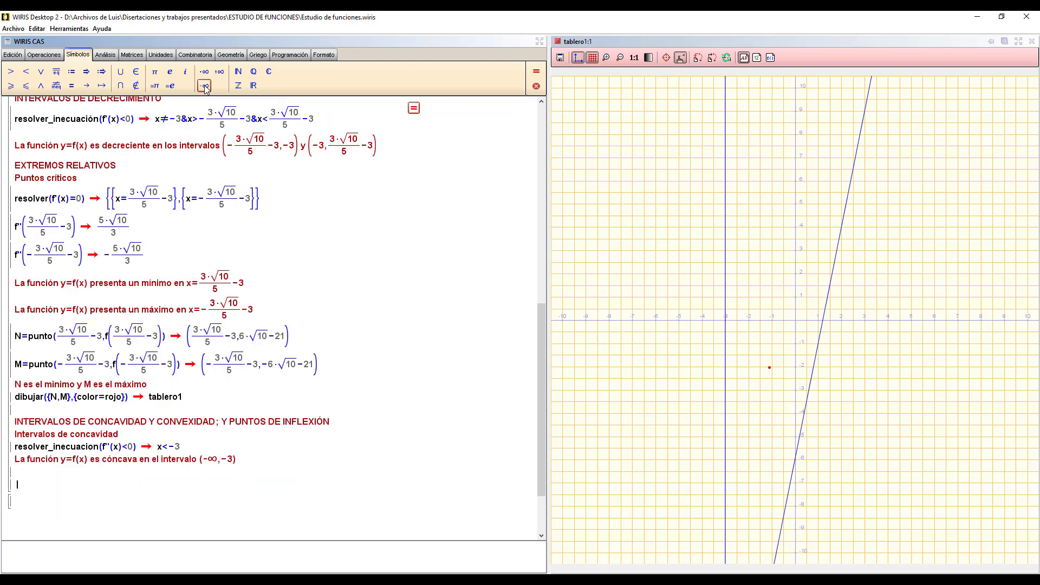
Add the subheading "Intervalos de convexidad" and calculate resolver_inecuacion(f''(x)>0) beneath it
{"action": "type", "text": "Intervalos de convexidad"}
{"action": "key", "text": "Return"}
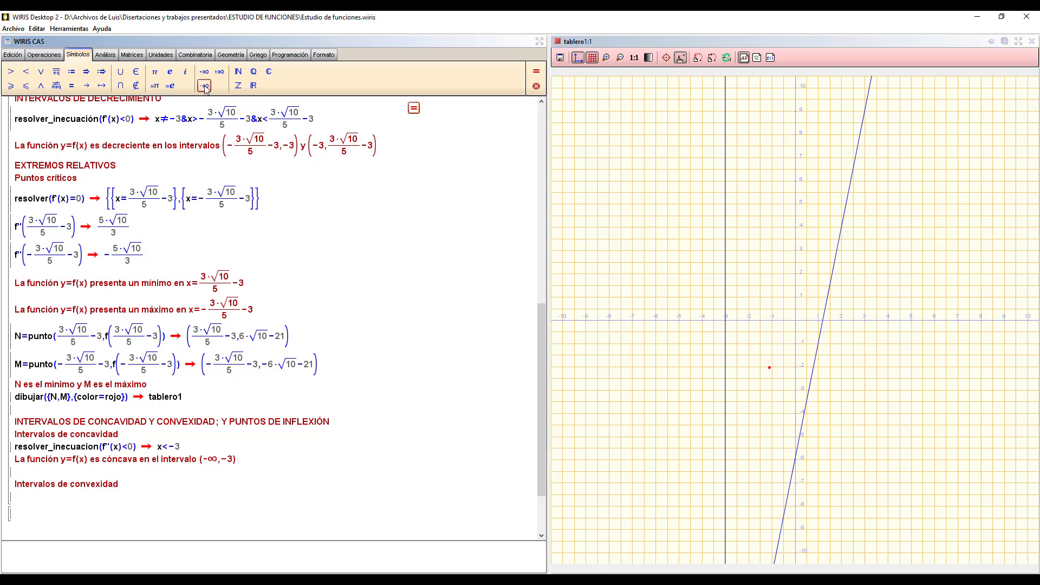
{"action": "type", "text": "resolver_inecuacion"}
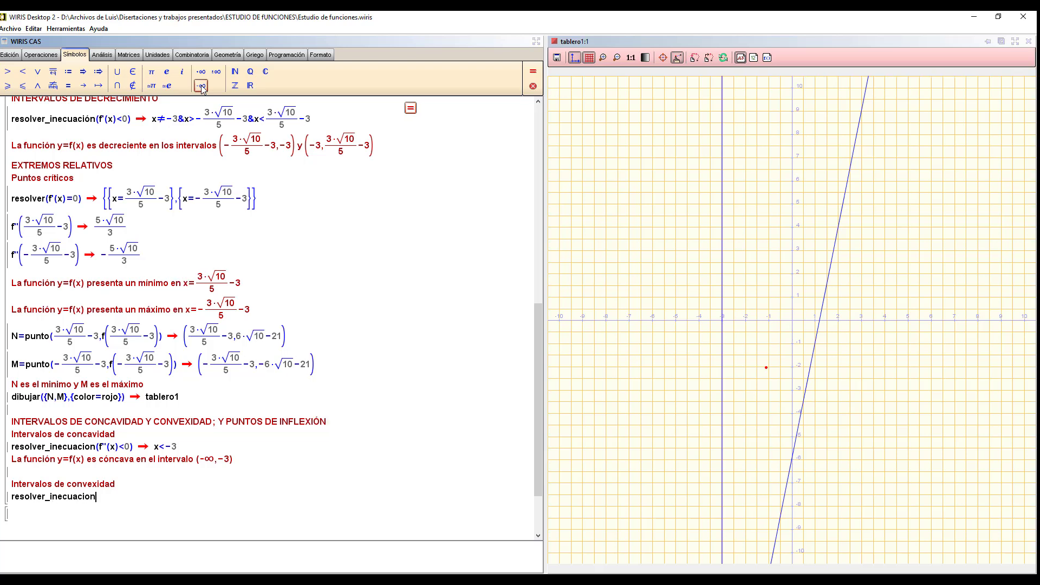
{"action": "type", "text": "(f''(x)>0)"}
{"action": "left_click", "coordinate": [410, 109]}
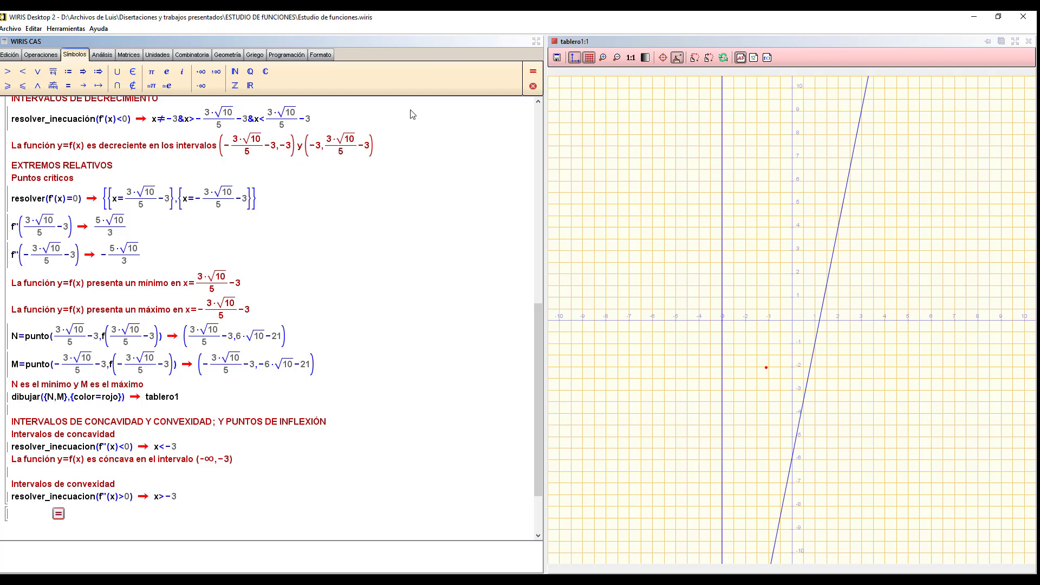
Add the comment "La función y=f(x) es convexa en el intervalo (−3,+∞)" below the convexity result
{"action": "left_click", "coordinate": [198, 504]}
{"action": "key", "text": "Return"}
{"action": "type", "text": "La función y=f(x) es conve"}
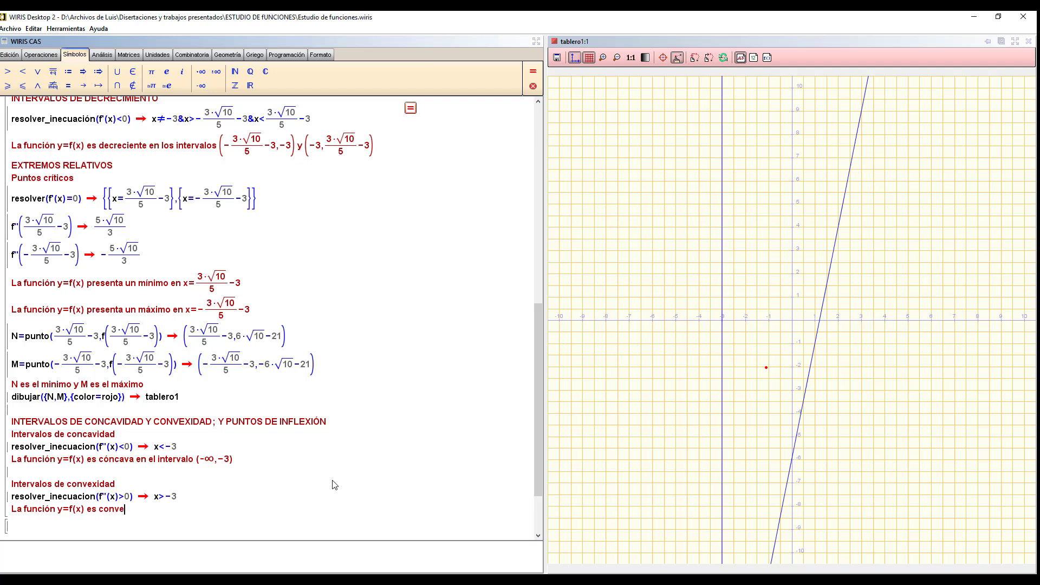
{"action": "type", "text": "xa en el intervalo (-3,"}
{"action": "left_click", "coordinate": [201, 72]}
{"action": "type", "text": ")"}
{"action": "key", "text": "Return"}
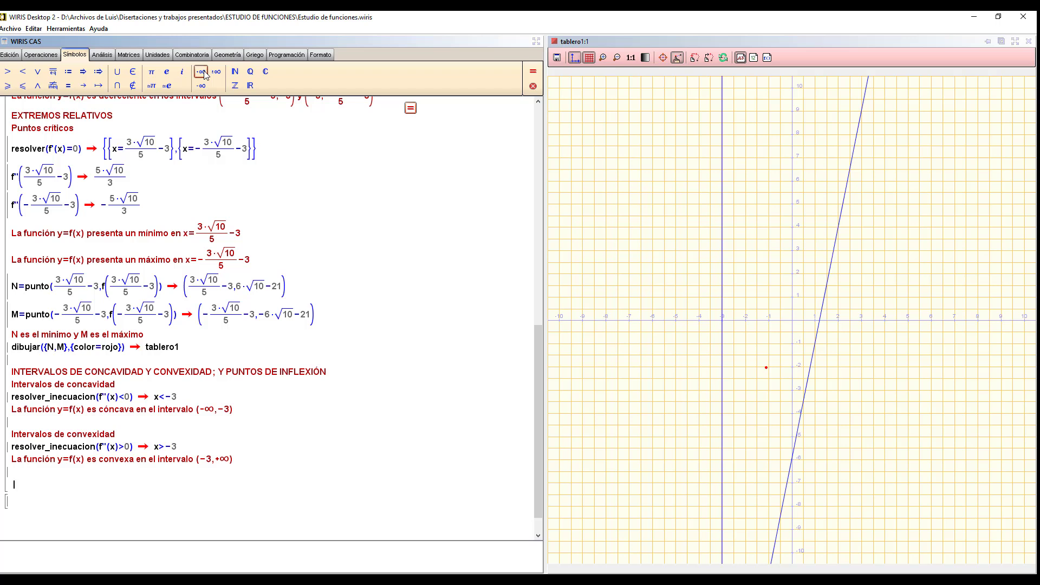
Add the subheading "Puntos de inflexión" and calculate resolver(f''(x)=0) beneath it
{"action": "type", "text": "Puntos de inflexión"}
{"action": "key", "text": "Return"}
{"action": "type", "text": "resolver"}
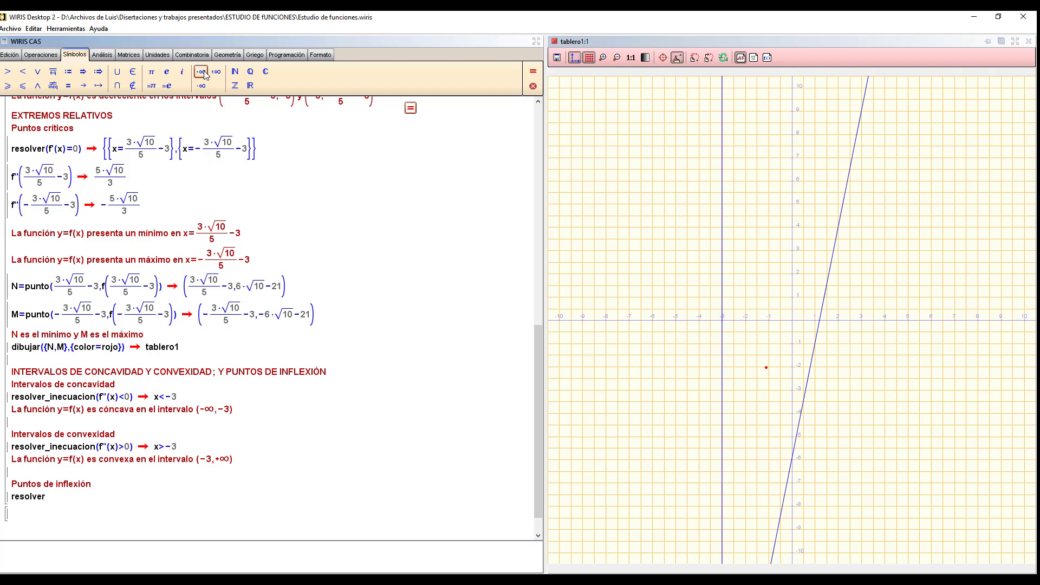
{"action": "type", "text": "(f''(x)=0)"}
{"action": "left_click", "coordinate": [410, 108]}
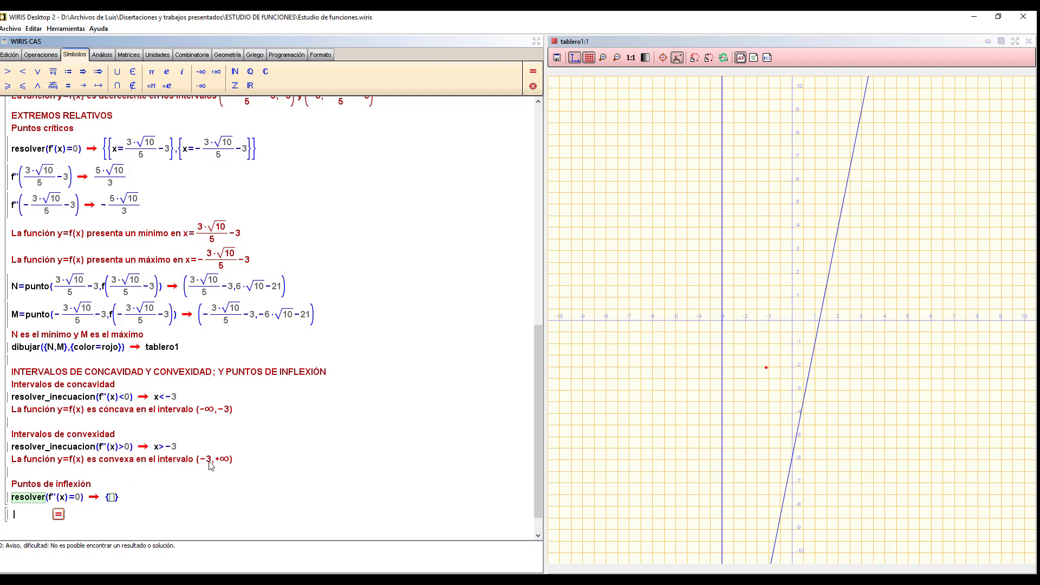
{"action": "scroll", "coordinate": [355, 427], "scroll_direction": "up", "scroll_amount": 7}
{"action": "scroll", "coordinate": [355, 427], "scroll_direction": "up", "scroll_amount": 3}
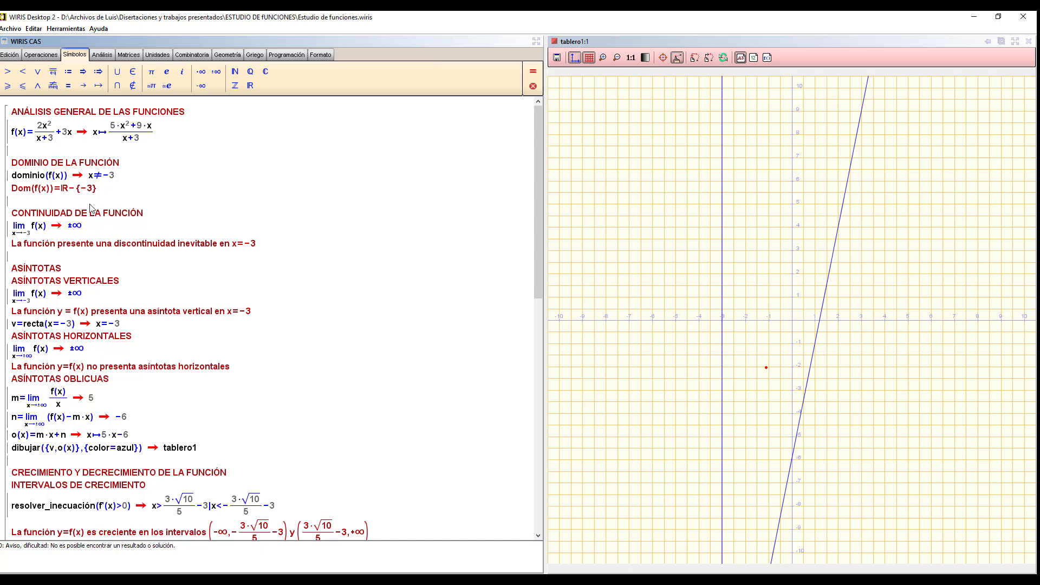
{"action": "scroll", "coordinate": [125, 242], "scroll_direction": "down", "scroll_amount": 1}
{"action": "scroll", "coordinate": [125, 241], "scroll_direction": "down", "scroll_amount": 9}
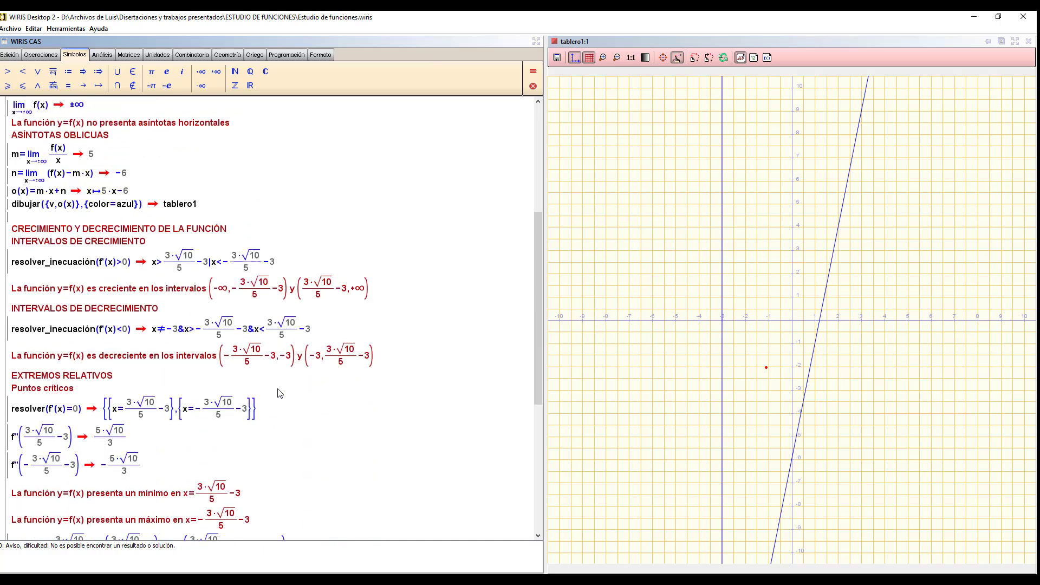
{"action": "scroll", "coordinate": [280, 394], "scroll_direction": "down", "scroll_amount": 2}
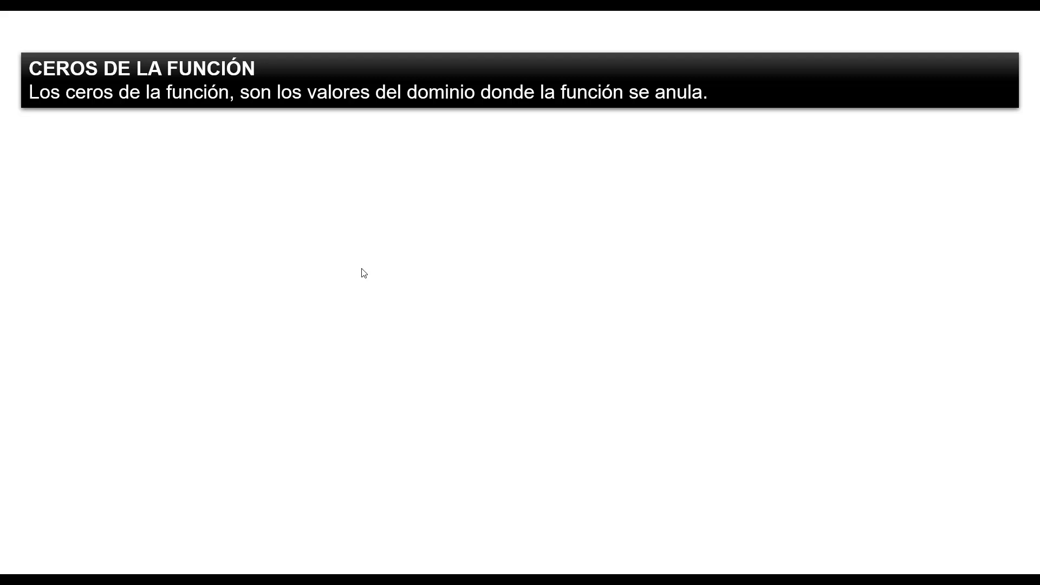
{"action": "left_click", "coordinate": [362, 270]}
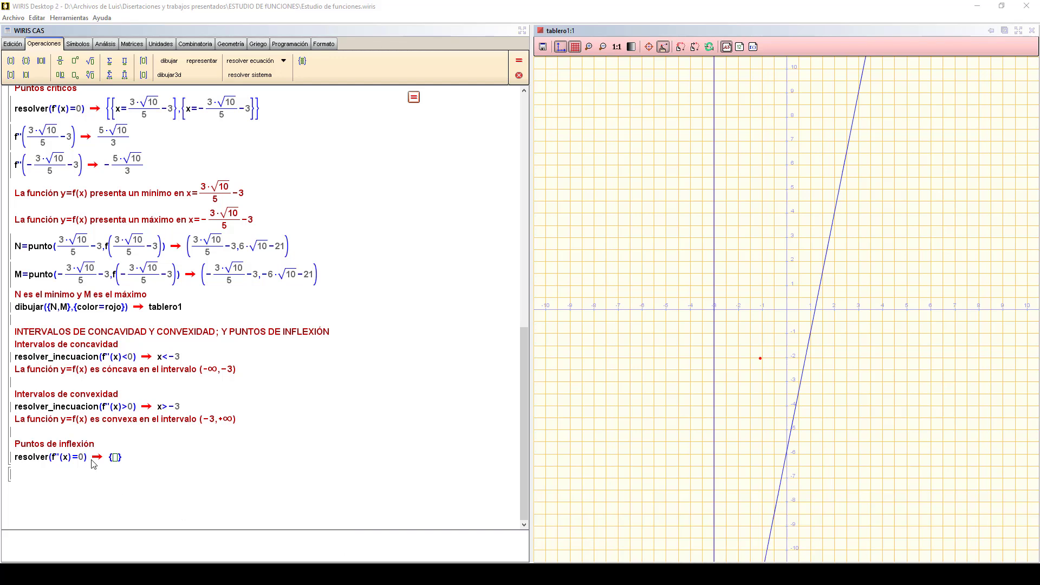
Add the heading "CEROS DE LA FUNCIÓN" below the inflection section and calculate resolver(f(x)=0) beneath it
{"action": "left_click", "coordinate": [501, 491]}
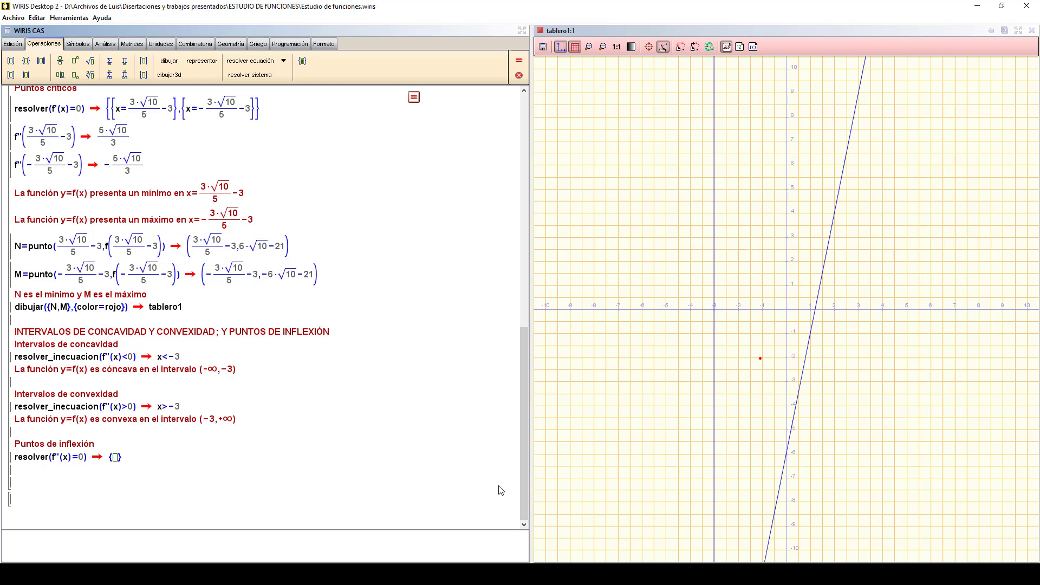
{"action": "type", "text": "CEROS DE LA FUNCIÓN"}
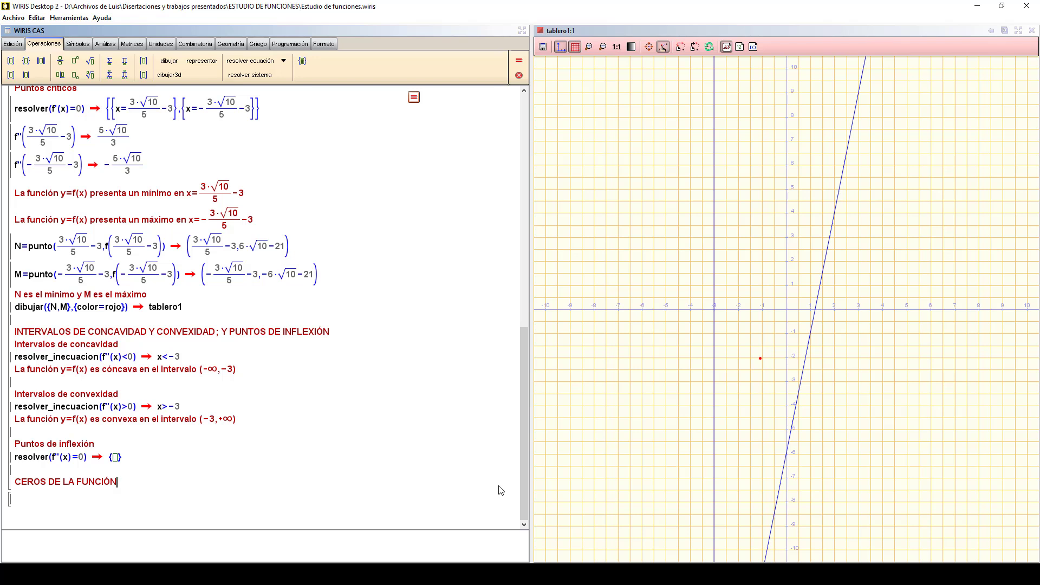
{"action": "key", "text": "Return"}
{"action": "type", "text": "resolver(f(x)=0)"}
{"action": "left_click", "coordinate": [414, 98]}
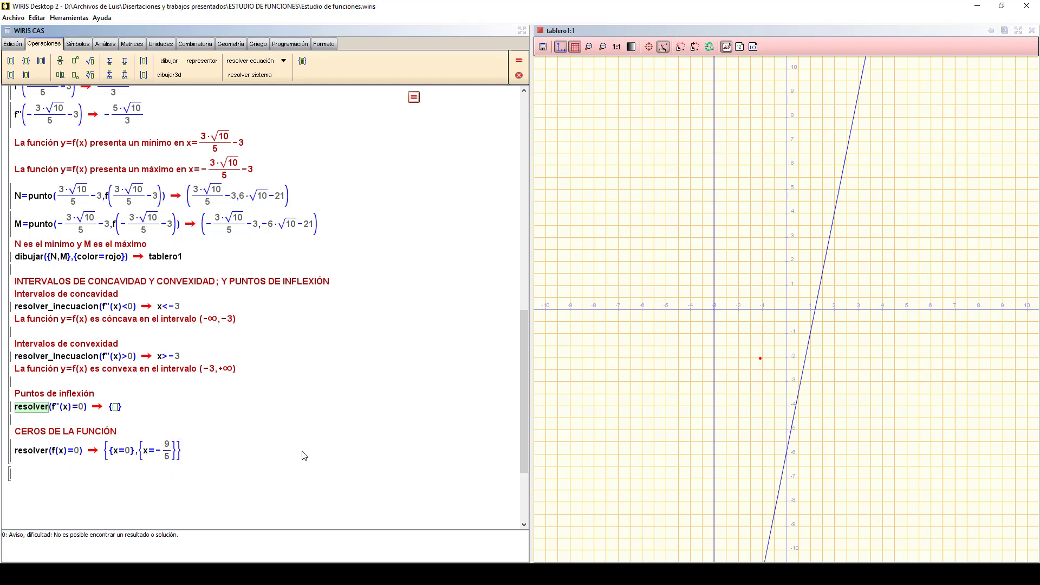
Define the first zero as C1=punto(0,f(0)) on a new line below the solved zeros
{"action": "key", "text": "Return"}
{"action": "type", "text": "C1=punto("}
{"action": "type", "text": "0,f(0))"}
{"action": "key", "text": "Return"}
Define the second zero as C2=punto(−9/5,f(−9/5)), copying −9/5 from the solution, and calculate both points
{"action": "type", "text": "C2"}
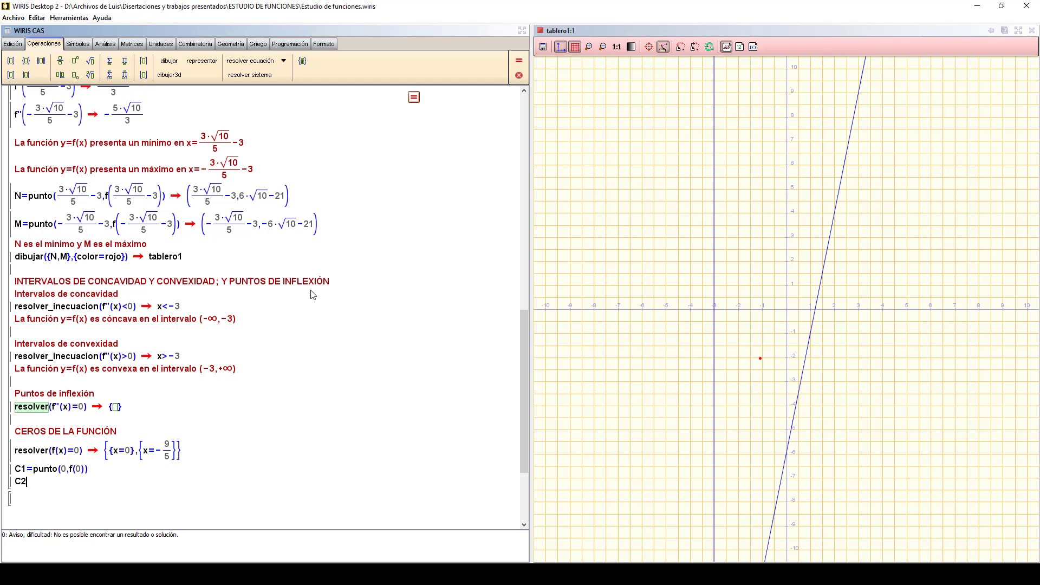
{"action": "type", "text": "=punto"}
{"action": "left_click", "coordinate": [10, 60]}
{"action": "left_click_drag", "start_coordinate": [157, 455], "coordinate": [171, 455]}
{"action": "key", "text": "ctrl+c"}
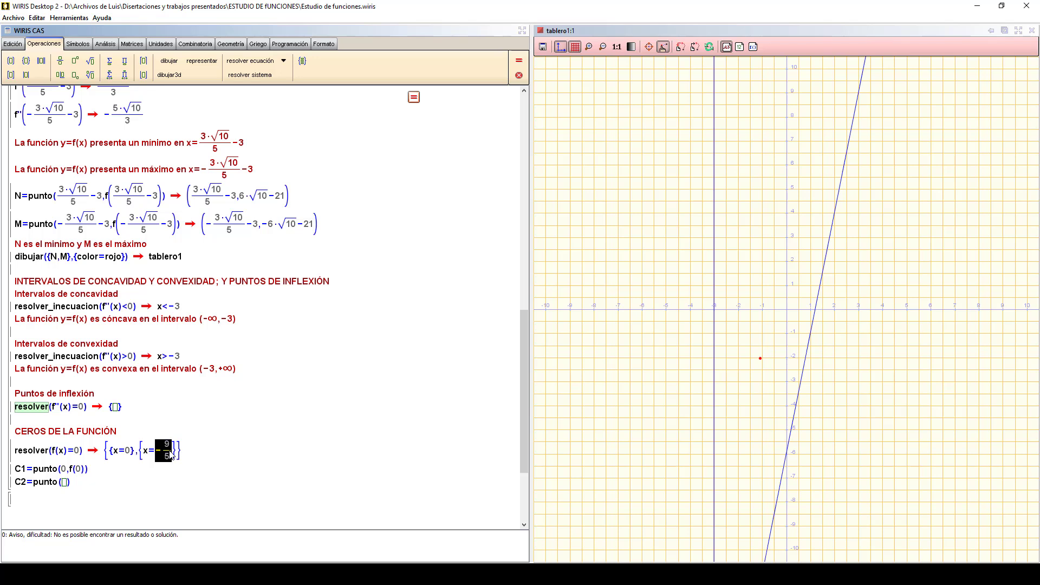
{"action": "left_click", "coordinate": [63, 483]}
{"action": "key", "text": "ctrl+v"}
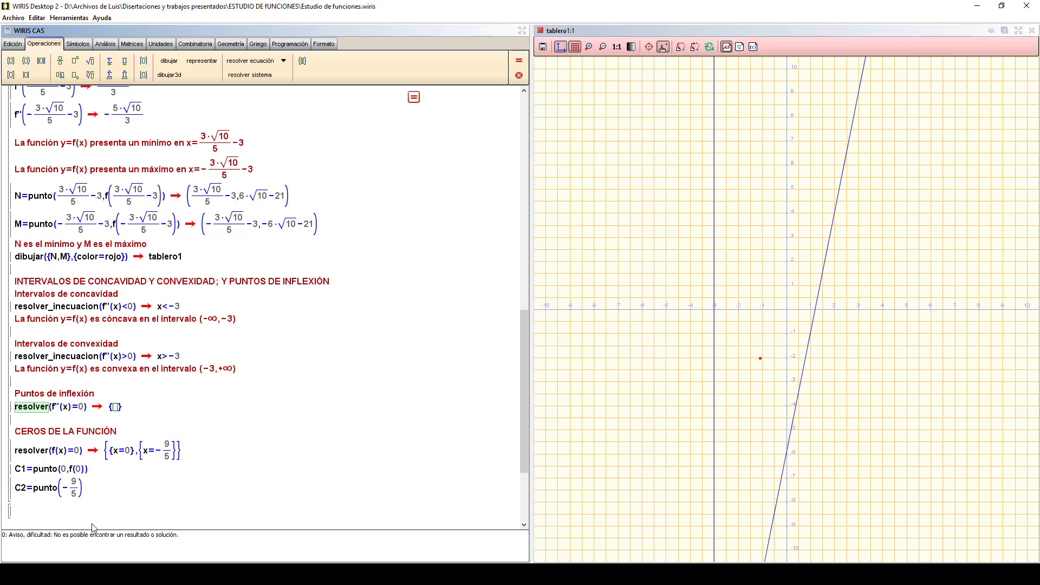
{"action": "type", "text": ",f"}
{"action": "left_click", "coordinate": [11, 62]}
{"action": "key", "text": "ctrl+v"}
{"action": "left_click", "coordinate": [415, 98]}
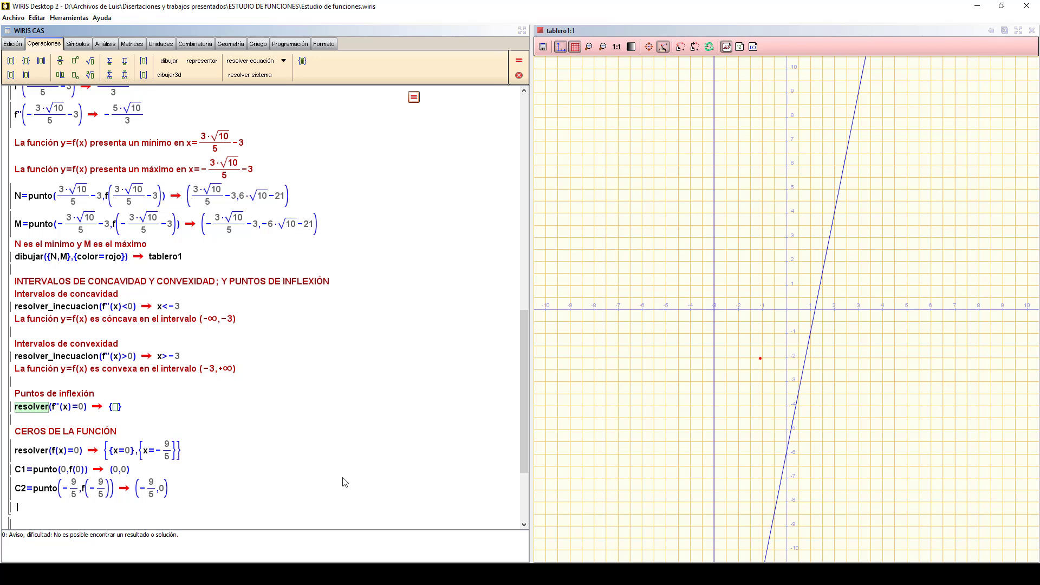
Enter dibujar({C1,C2},{color=negro}) below C2 and calculate it to plot both zeros in black
{"action": "type", "text": "dibujar("}
{"action": "left_click", "coordinate": [29, 62]}
{"action": "type", "text": "C1,C2},{col"}
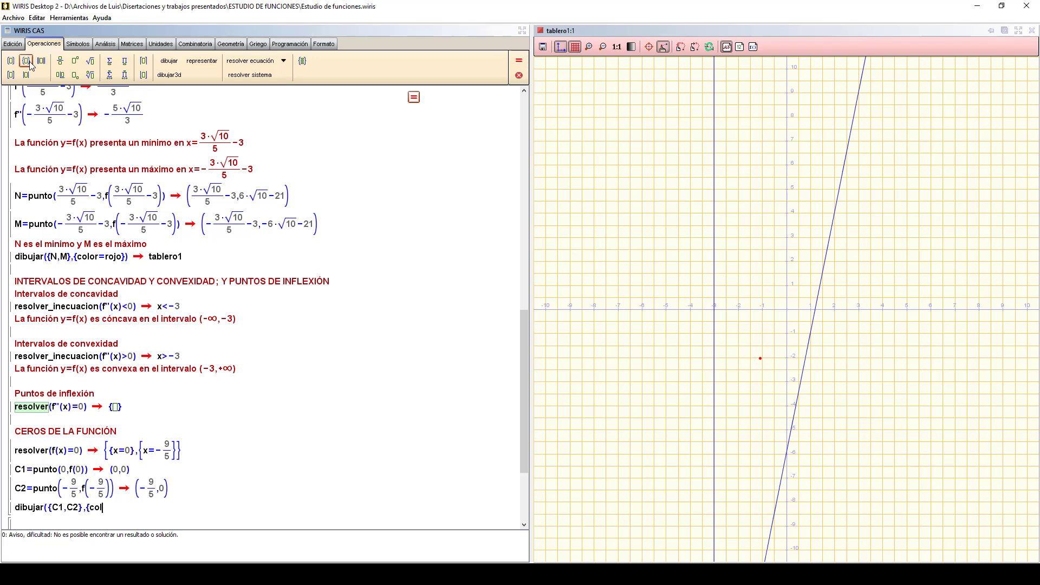
{"action": "type", "text": "or=negro})"}
{"action": "left_click", "coordinate": [415, 99]}
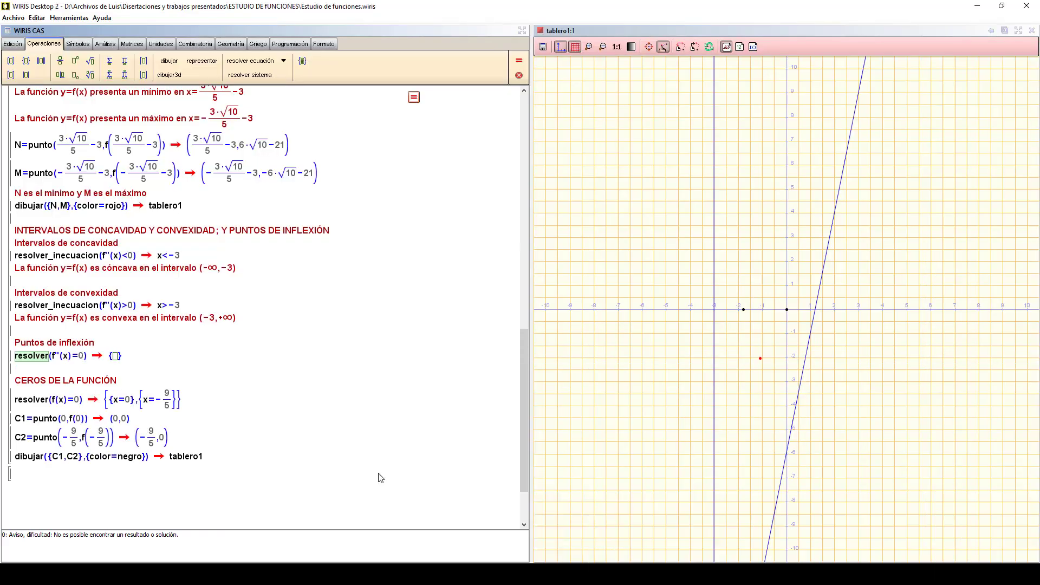
Add the heading "GRÁFICA DE LA FUNCIÓN" below the command that draws the zeros and start a new line under it
{"action": "type", "text": "GRÁFICA DE LA FUNCIÓN"}
{"action": "key", "text": "Return"}
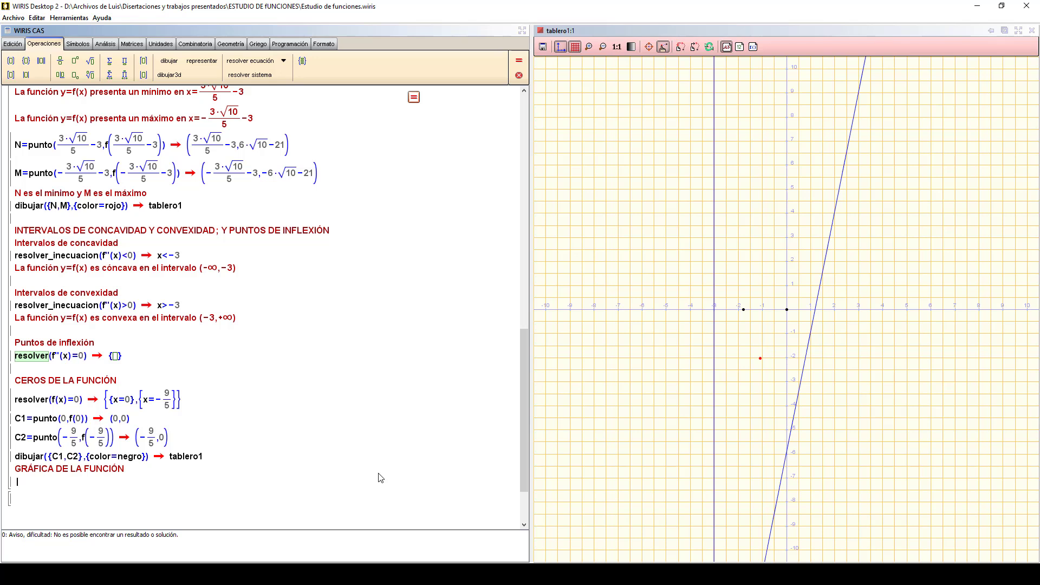
Enter dibujar(f(x),{color=verde}) under the heading "GRÁFICA DE LA FUNCIÓN" and calculate it to plot the function in green
{"action": "type", "text": "dibujar(f(x),{color=verde})"}
{"action": "left_click", "coordinate": [413, 97]}
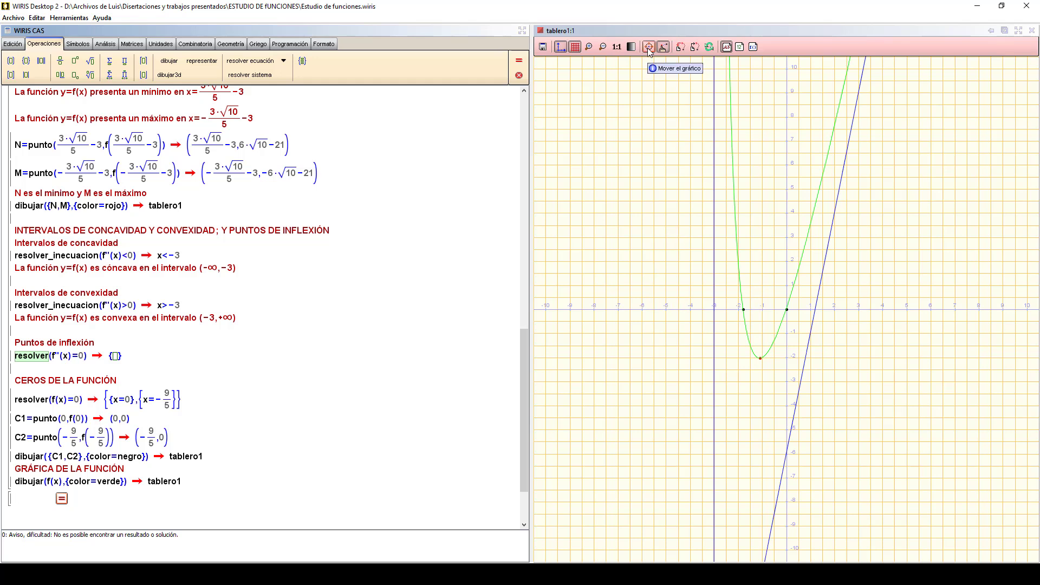
Zoom out, shift and refresh the graph board to examine both branches of the green curve against the asymptotes and marked points
{"action": "left_click", "coordinate": [603, 48]}
{"action": "left_click", "coordinate": [603, 48]}
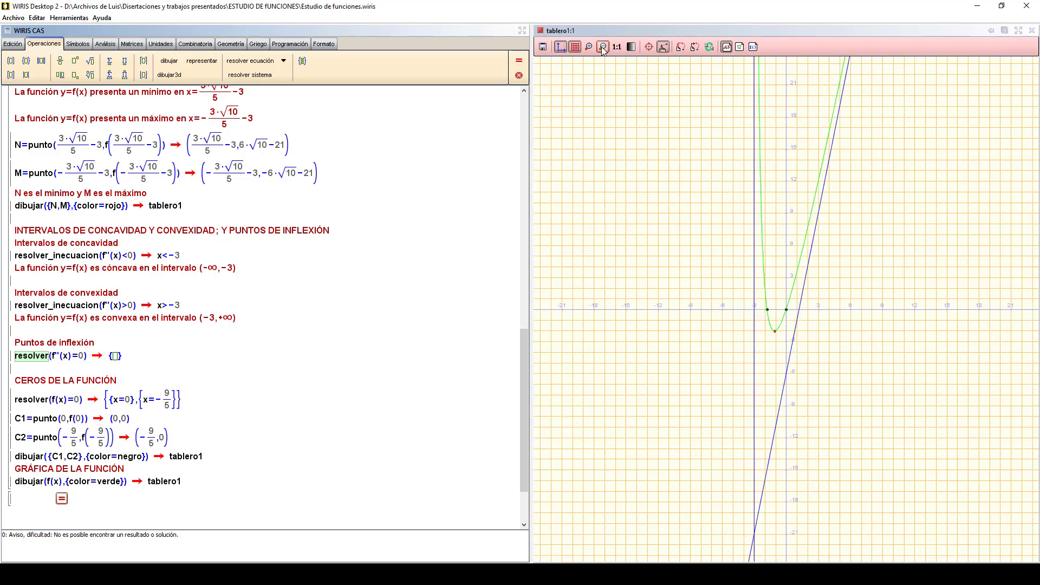
{"action": "left_click", "coordinate": [649, 47]}
{"action": "left_click_drag", "start_coordinate": [854, 360], "coordinate": [855, 190]}
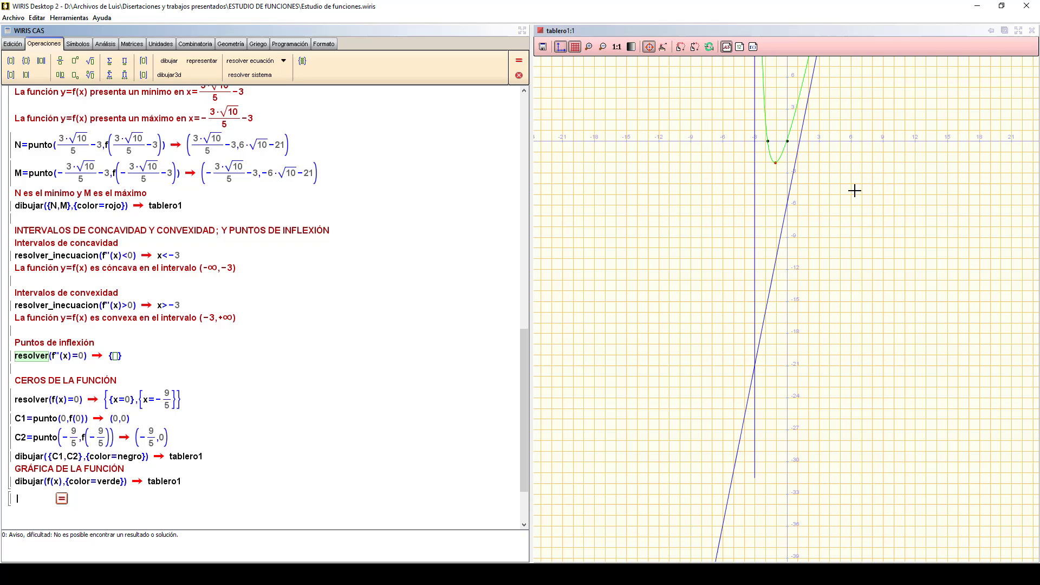
{"action": "left_click", "coordinate": [709, 47]}
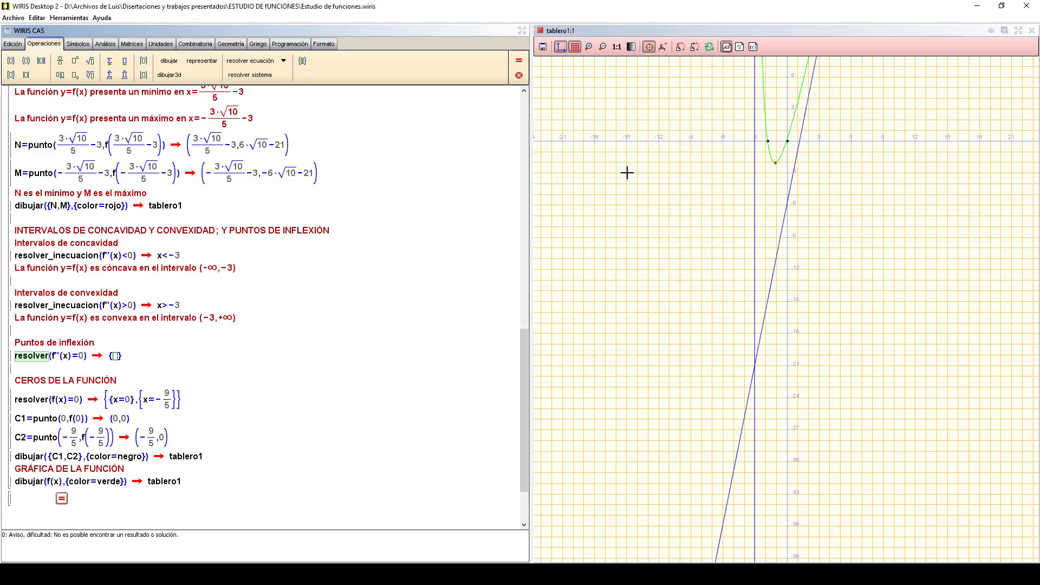
{"action": "left_click", "coordinate": [603, 47]}
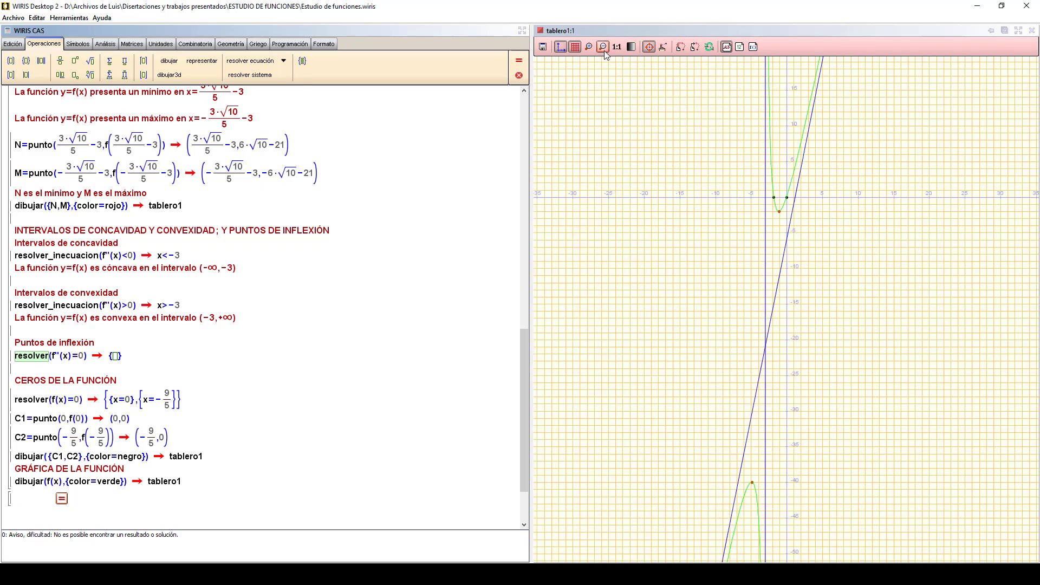
{"action": "left_click", "coordinate": [605, 50]}
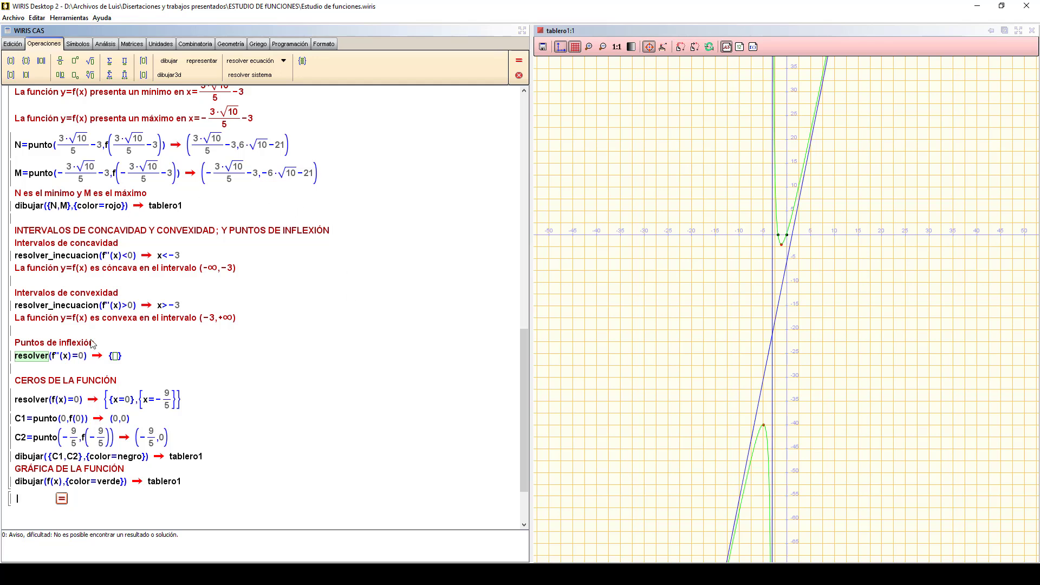
Add and calculate representar(f(x)) on a new line below the green plot command, and maximise and refresh the graph board
{"action": "left_click", "coordinate": [127, 482]}
{"action": "key", "text": "Return"}
{"action": "type", "text": "representar"}
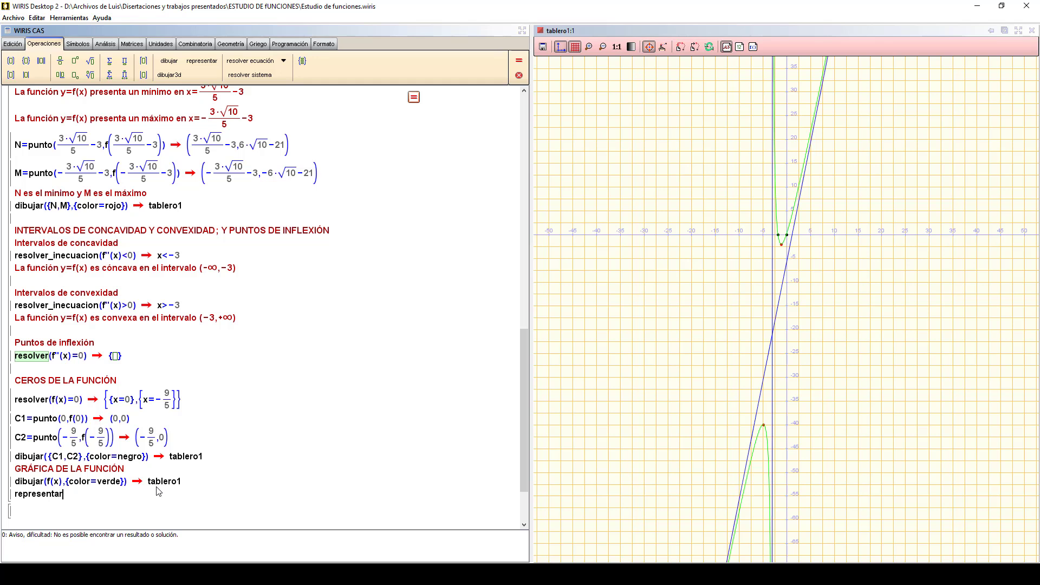
{"action": "type", "text": "(f(x))"}
{"action": "left_click", "coordinate": [415, 98]}
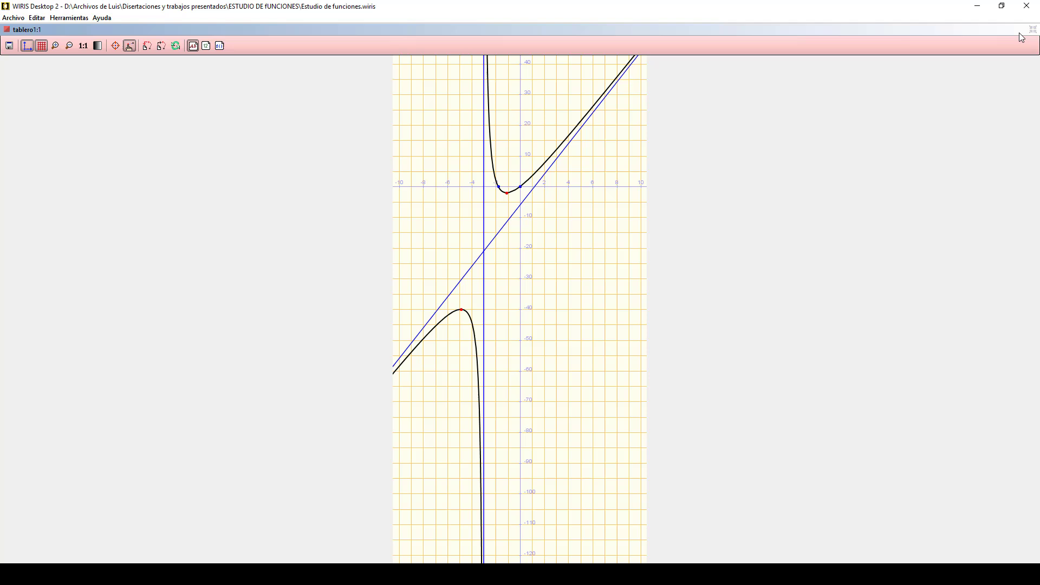
{"action": "left_click", "coordinate": [1019, 30]}
{"action": "left_click", "coordinate": [175, 46]}
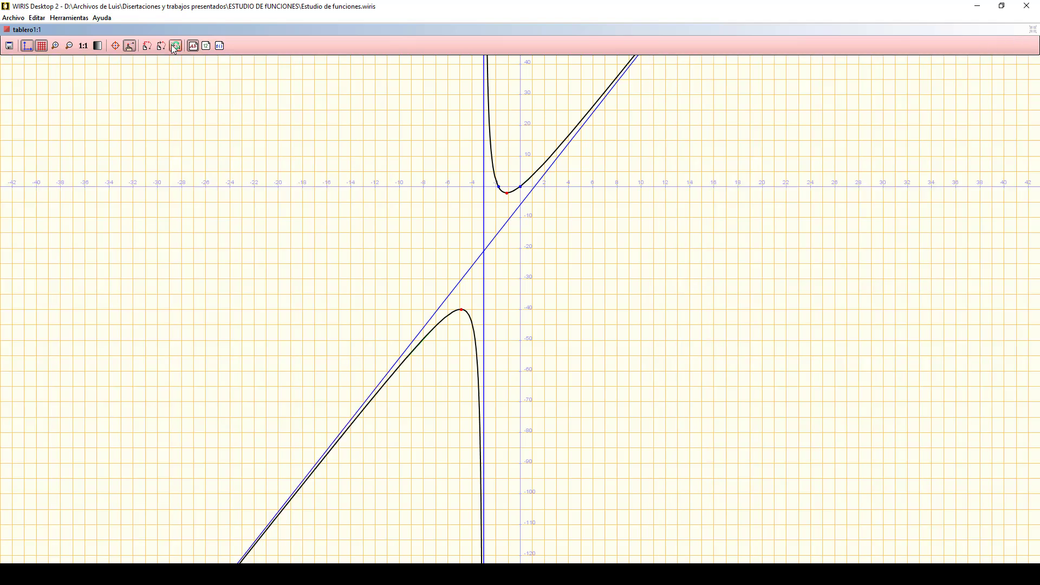